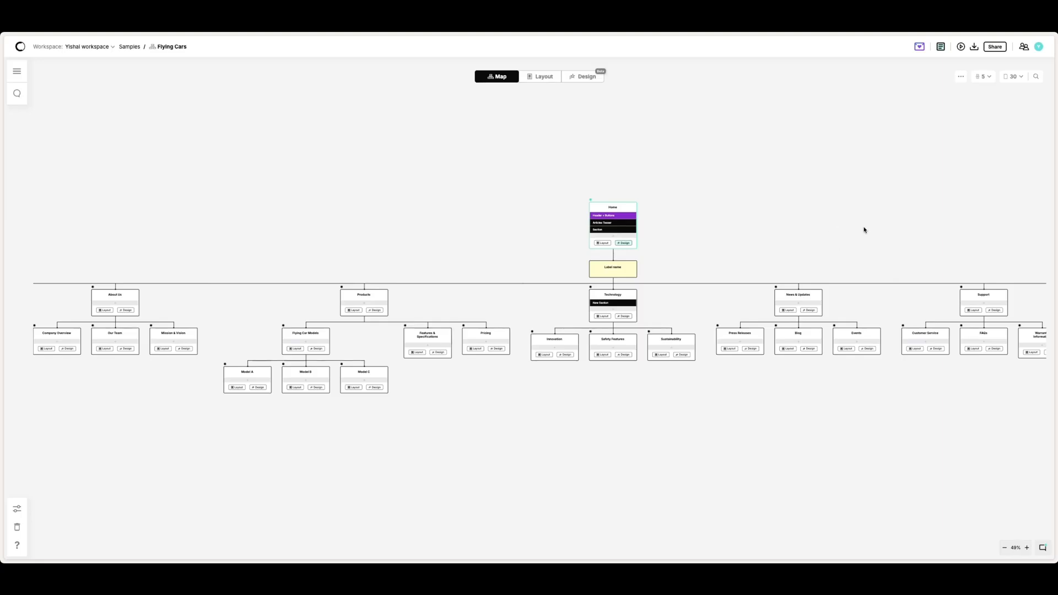
Step: Browse the workspace navigator, expanding and collapsing the Samples room and the Flying Cars project's page list
{"action": "left_click_drag", "start_coordinate": [821, 230], "coordinate": [734, 220]}
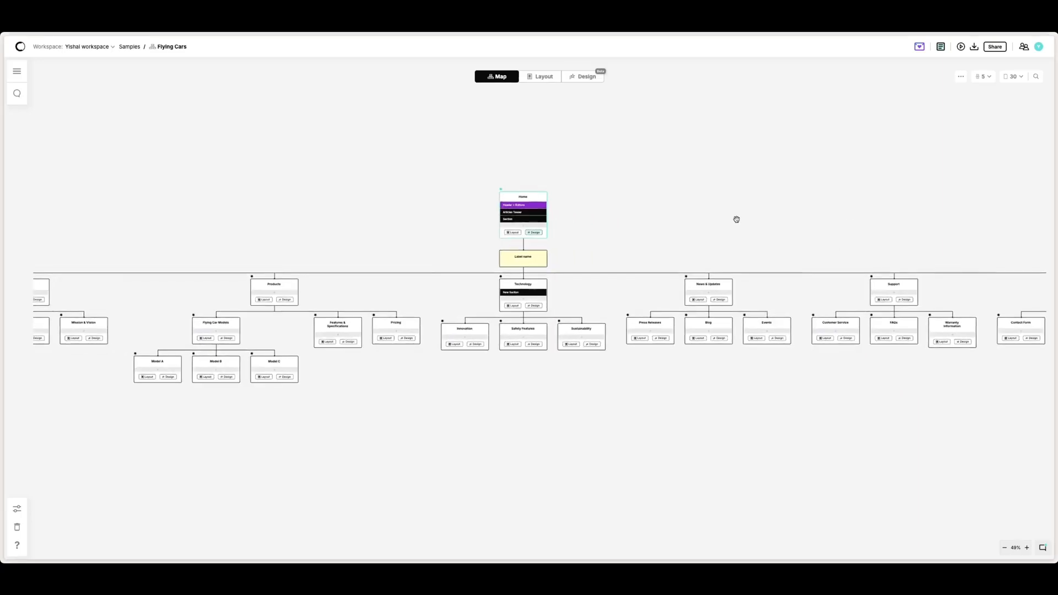
{"action": "left_click", "coordinate": [17, 72]}
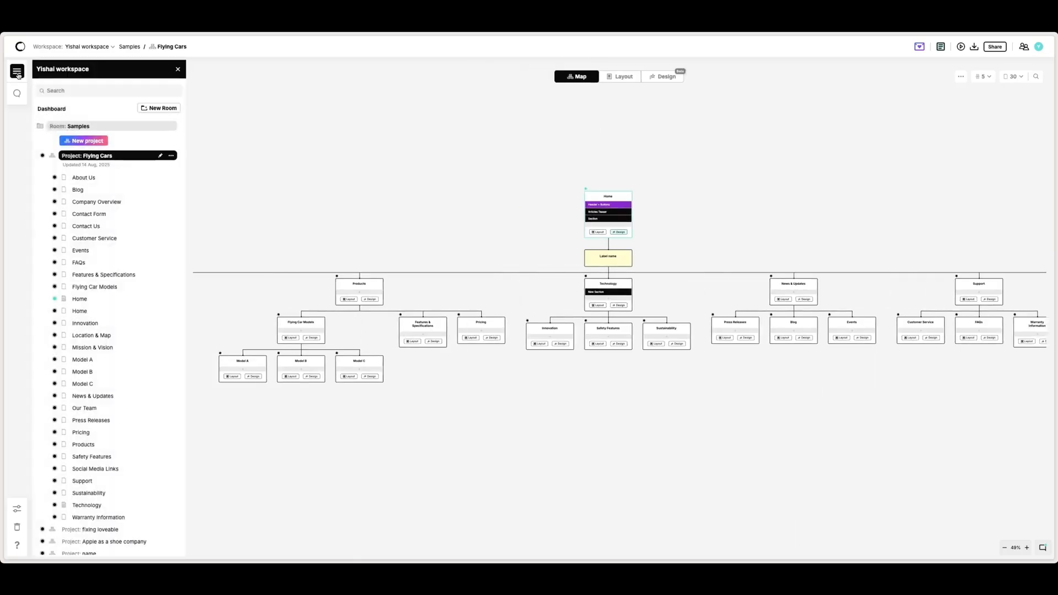
{"action": "left_click", "coordinate": [53, 156]}
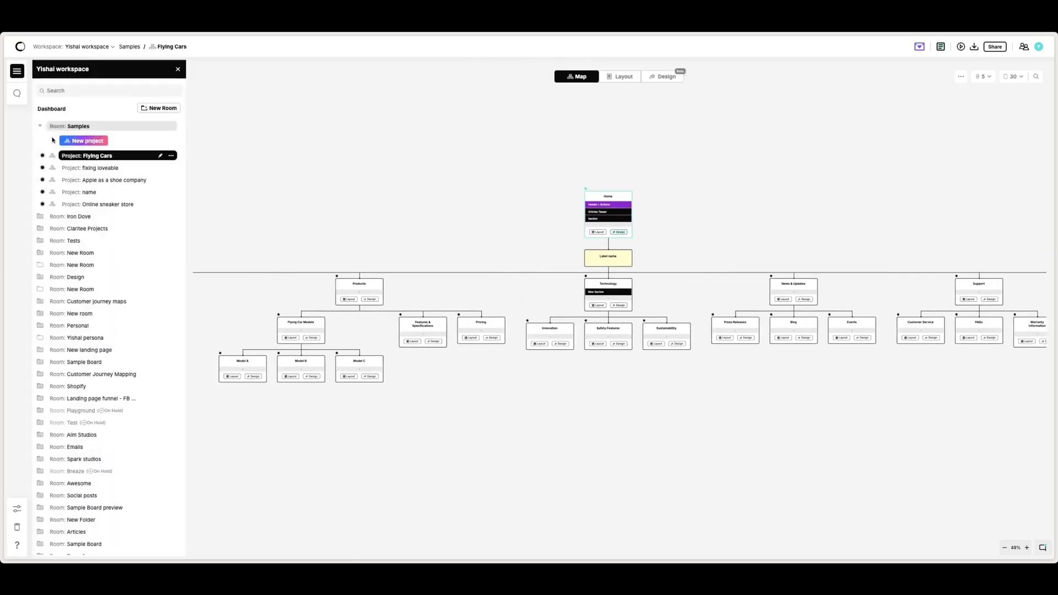
{"action": "left_click", "coordinate": [50, 130]}
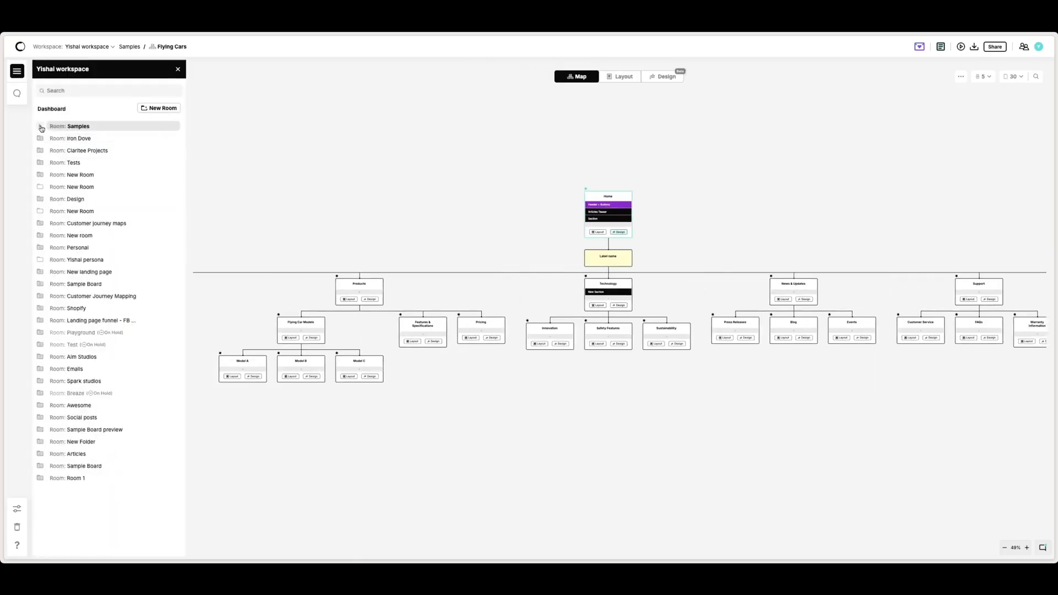
{"action": "left_click", "coordinate": [42, 129]}
{"action": "left_click", "coordinate": [52, 156]}
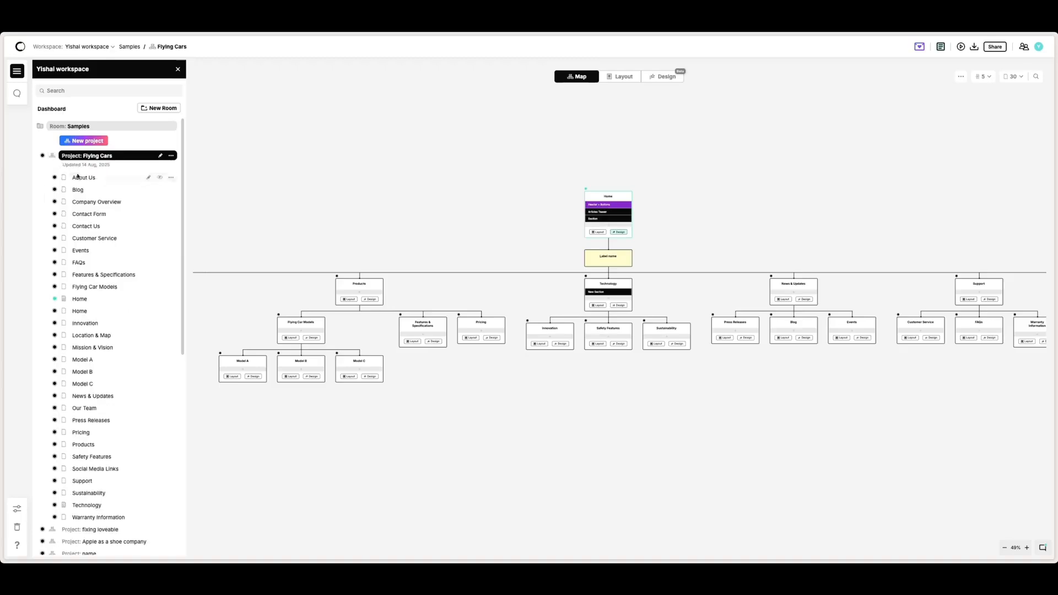
{"action": "left_click", "coordinate": [52, 156]}
{"action": "left_click", "coordinate": [41, 127]}
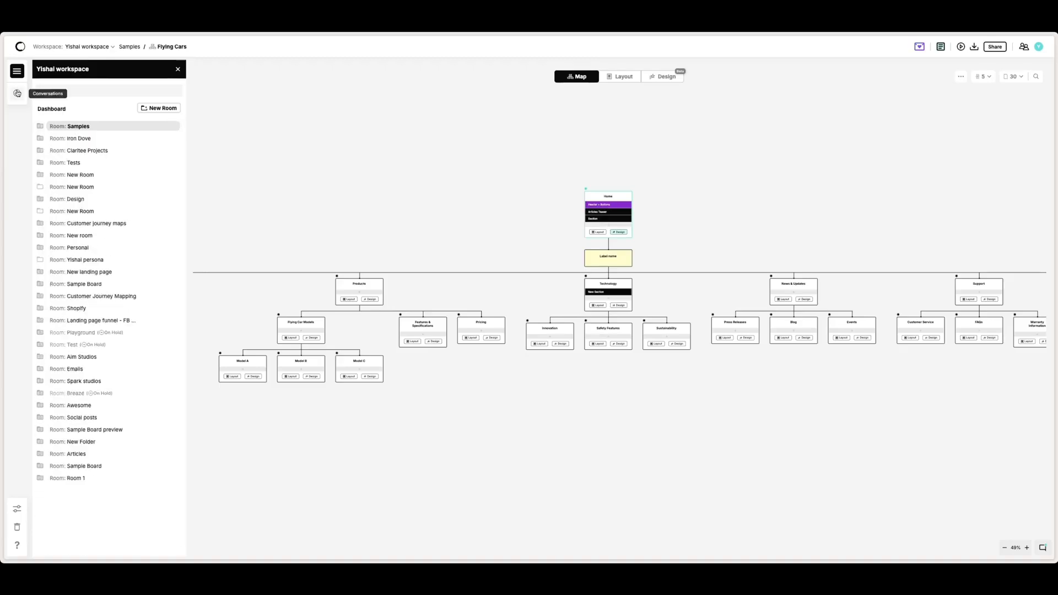
Step: Open the Conversations panel, filter it to the Home page, and close it
{"action": "left_click", "coordinate": [16, 93]}
{"action": "left_click", "coordinate": [77, 93]}
{"action": "left_click", "coordinate": [81, 132]}
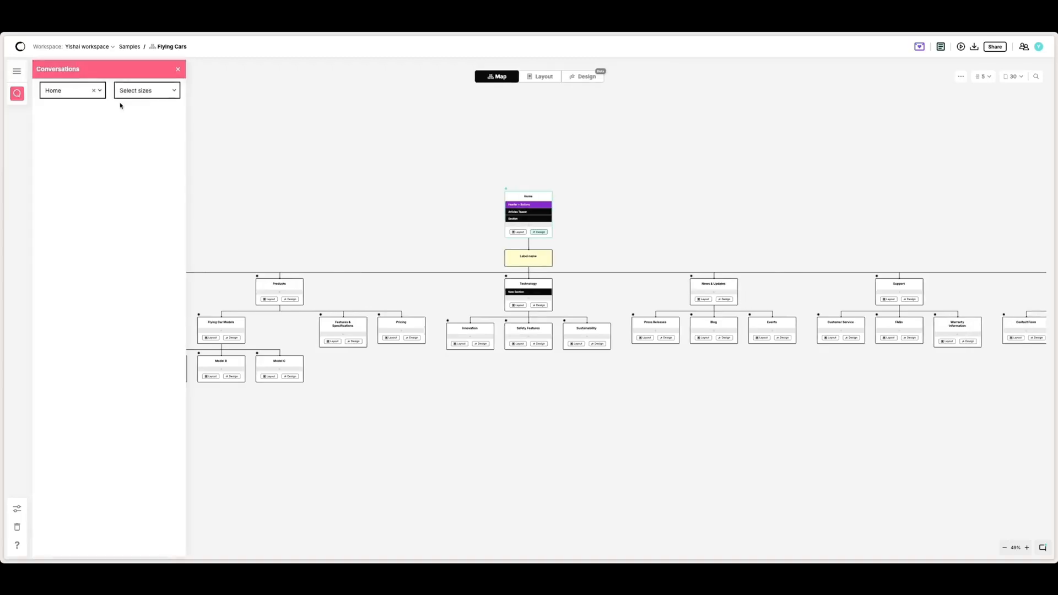
{"action": "left_click", "coordinate": [178, 70]}
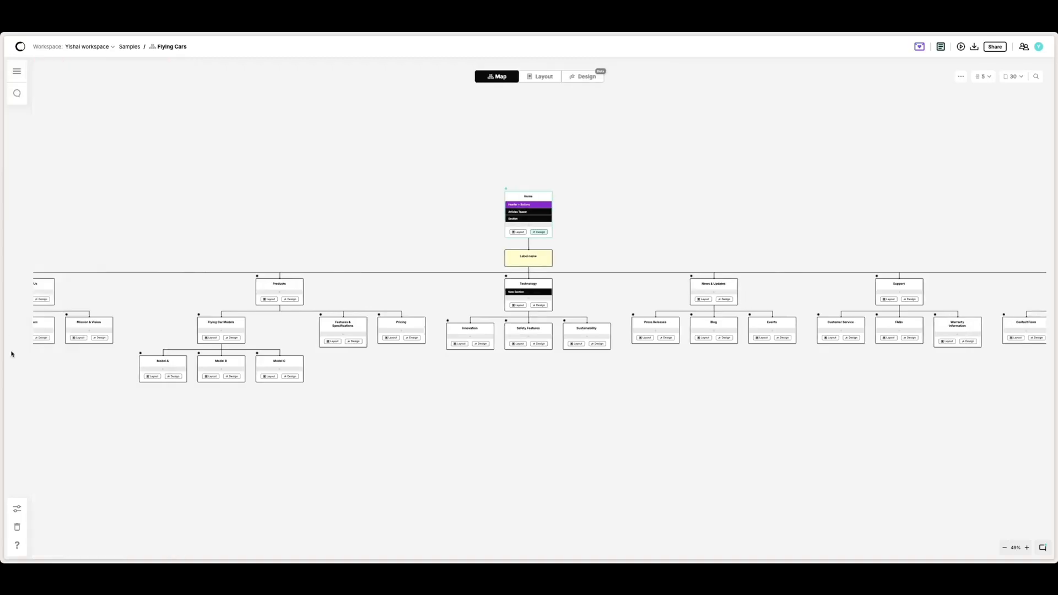
Step: Open the Settings panel to view its color, text, grid and status options, then close it
{"action": "left_click", "coordinate": [17, 510]}
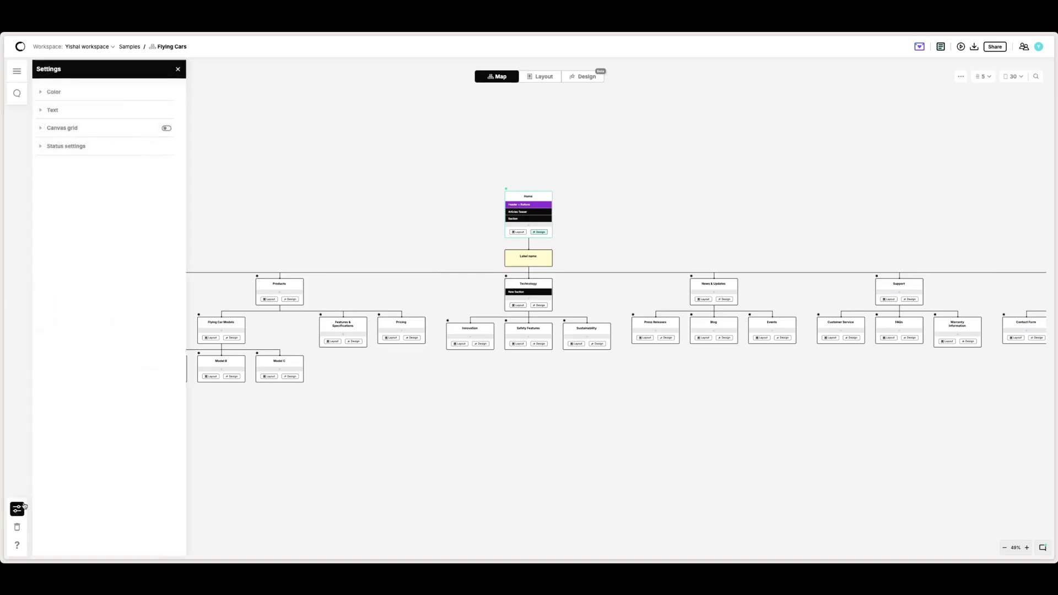
{"action": "left_click", "coordinate": [20, 509]}
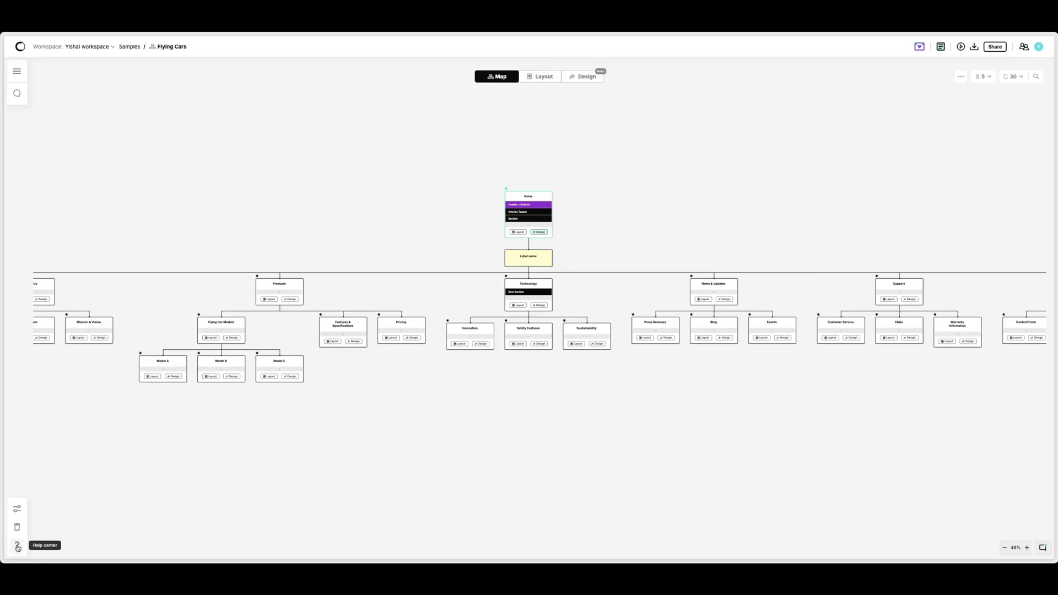
Step: Zoom the map out and back in, and open the zoom presets list
{"action": "left_click", "coordinate": [1005, 548]}
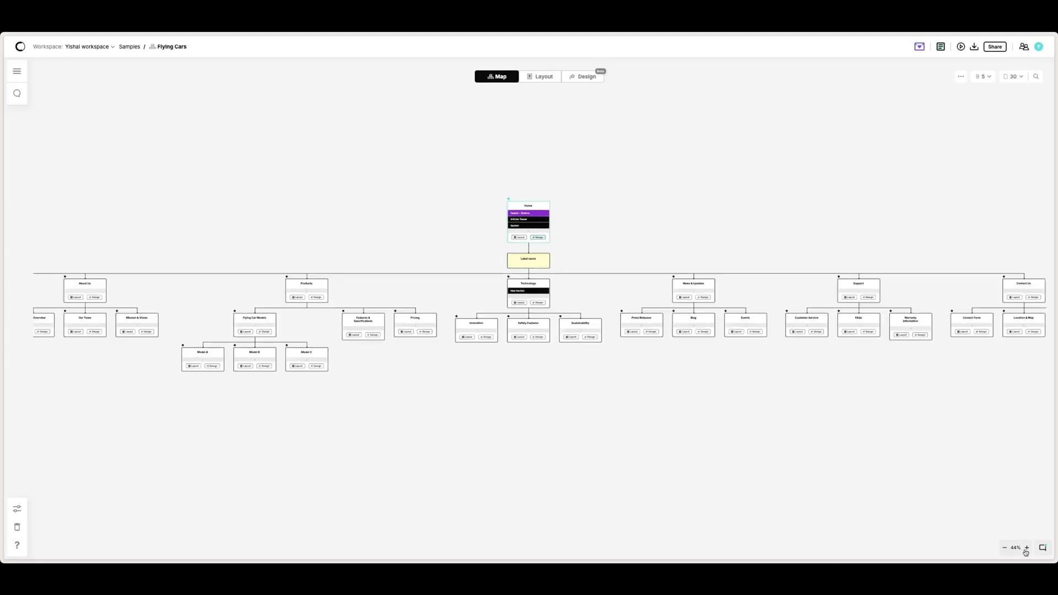
{"action": "left_click", "coordinate": [1025, 549]}
{"action": "left_click", "coordinate": [1015, 549]}
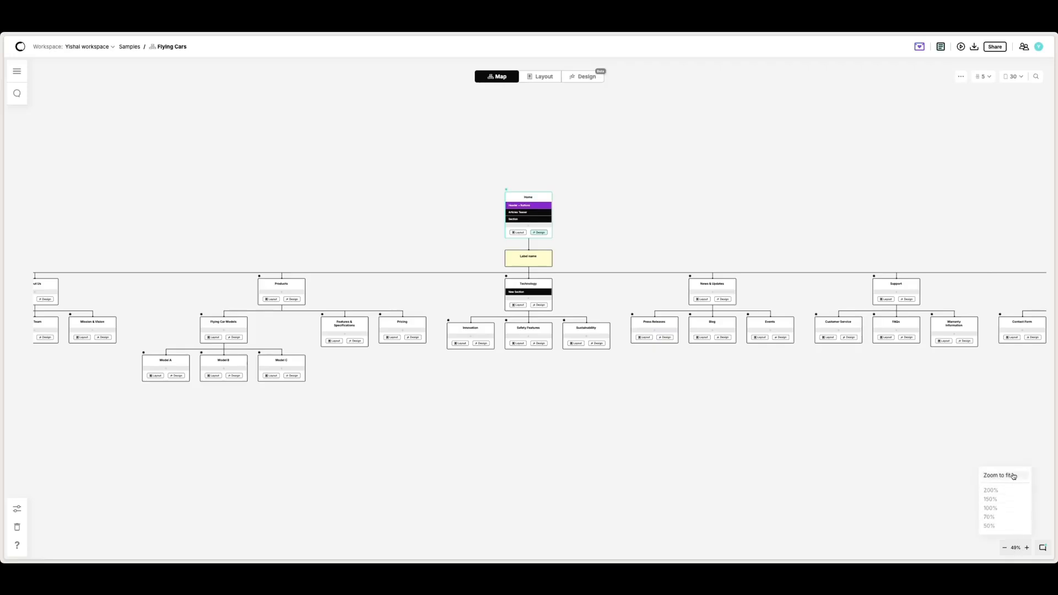
Step: Open the support chat window and close it again
{"action": "left_click", "coordinate": [1043, 549]}
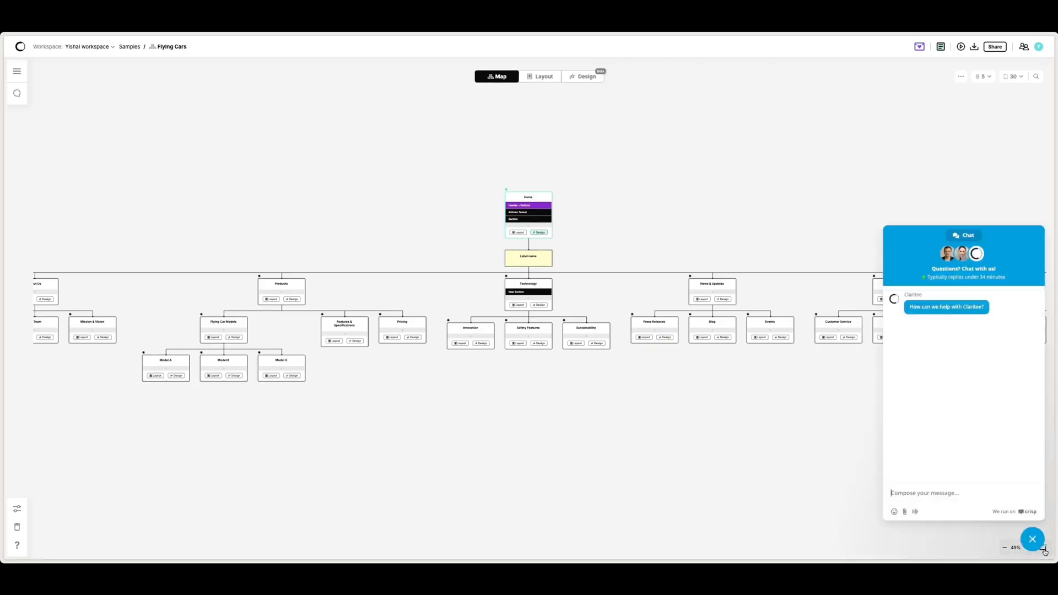
{"action": "left_click", "coordinate": [1037, 544]}
Step: Undo the last map change and redo it
{"action": "left_click", "coordinate": [978, 547]}
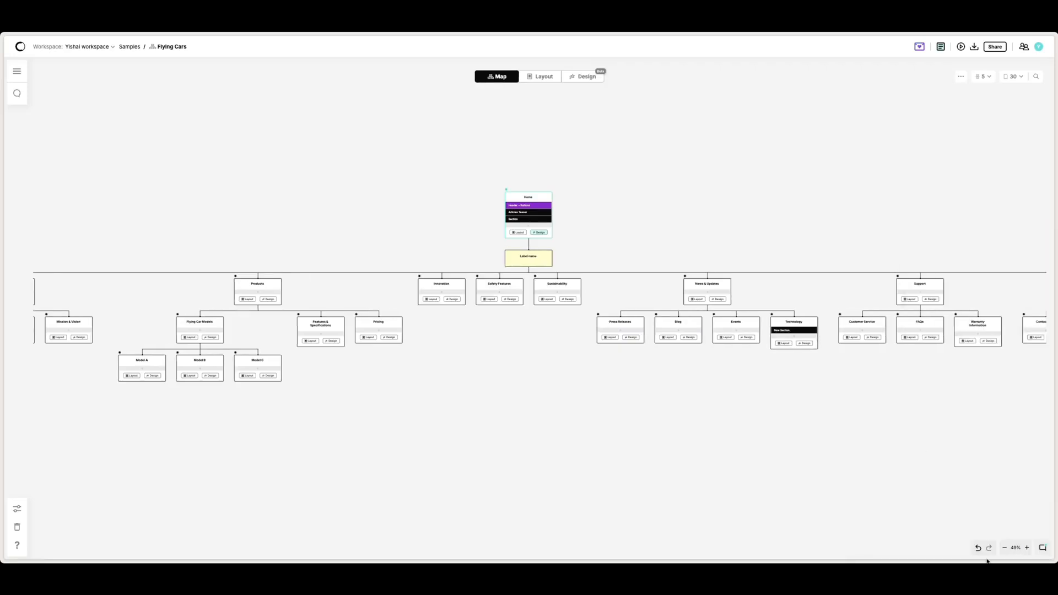
{"action": "left_click", "coordinate": [988, 548]}
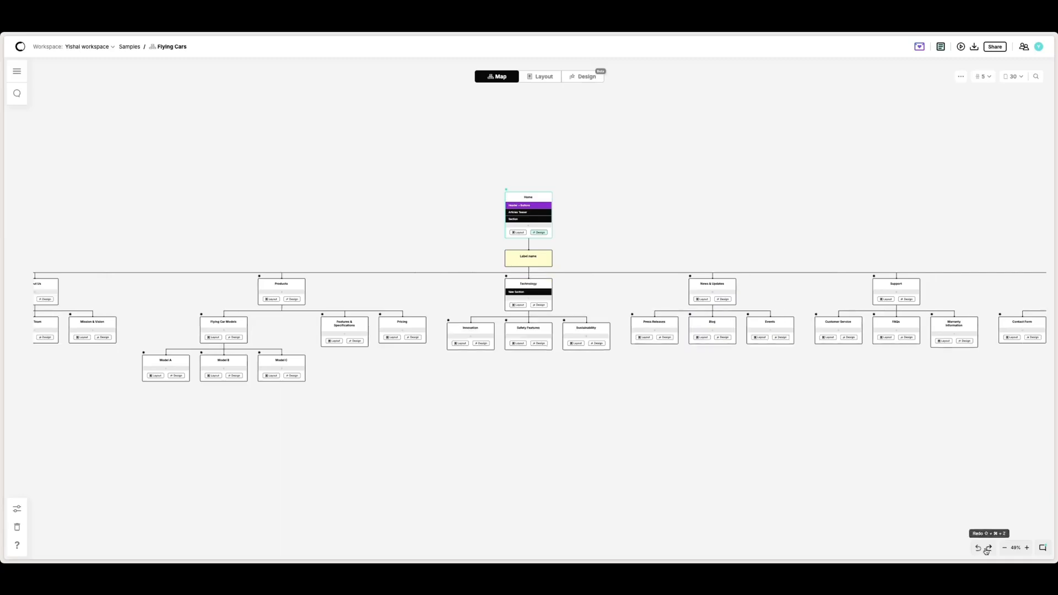
Step: Browse the labels and pages listed in the map's page finder
{"action": "left_click", "coordinate": [1022, 89]}
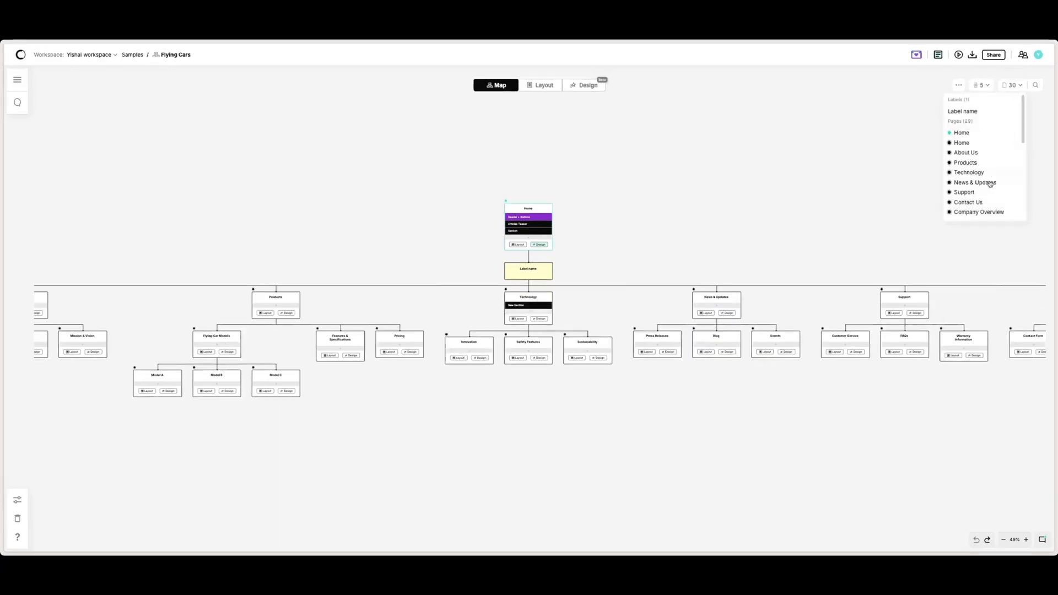
{"action": "scroll", "coordinate": [988, 203], "scroll_direction": "down", "scroll_amount": 2}
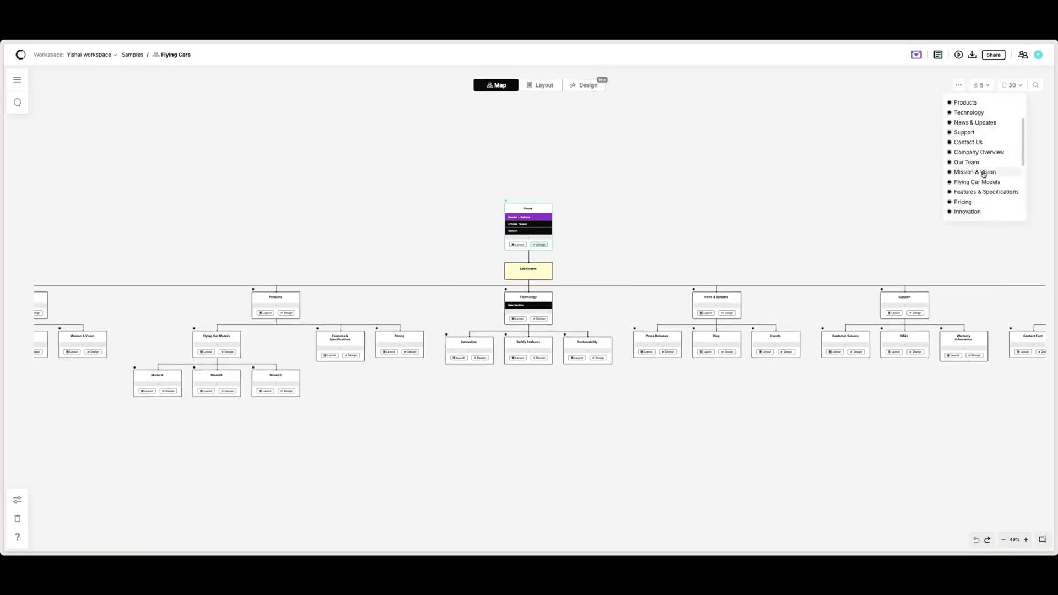
Step: Collapse all levels of the sitemap
{"action": "left_click", "coordinate": [984, 86]}
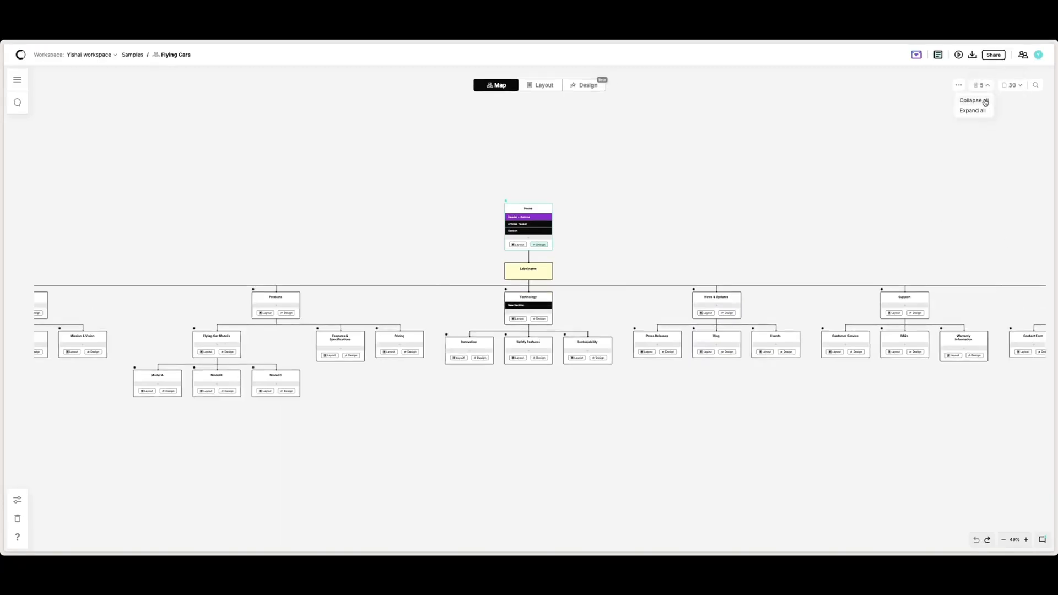
{"action": "left_click", "coordinate": [984, 100]}
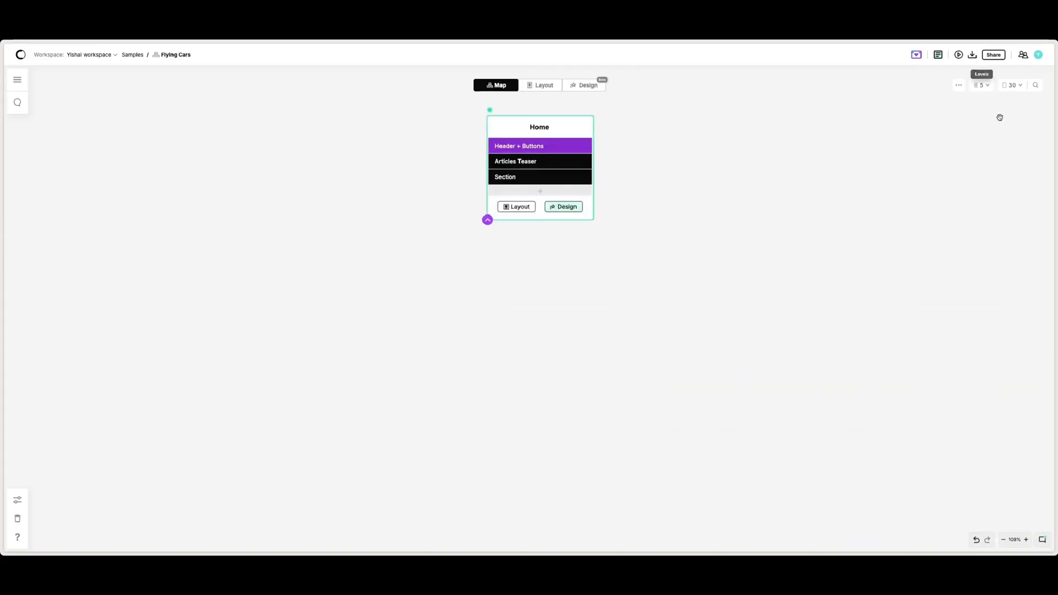
Step: Open the account menu and review the plan and AI actions details
{"action": "left_click", "coordinate": [1036, 87]}
{"action": "left_click", "coordinate": [1007, 119]}
{"action": "left_click", "coordinate": [1038, 57]}
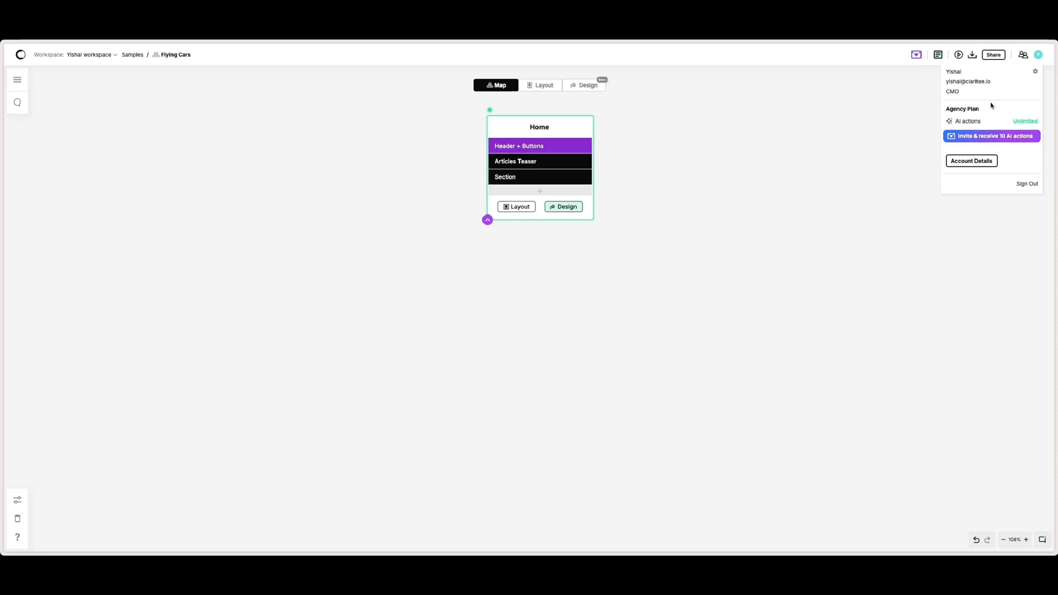
{"action": "mouse_move", "coordinate": [948, 124]}
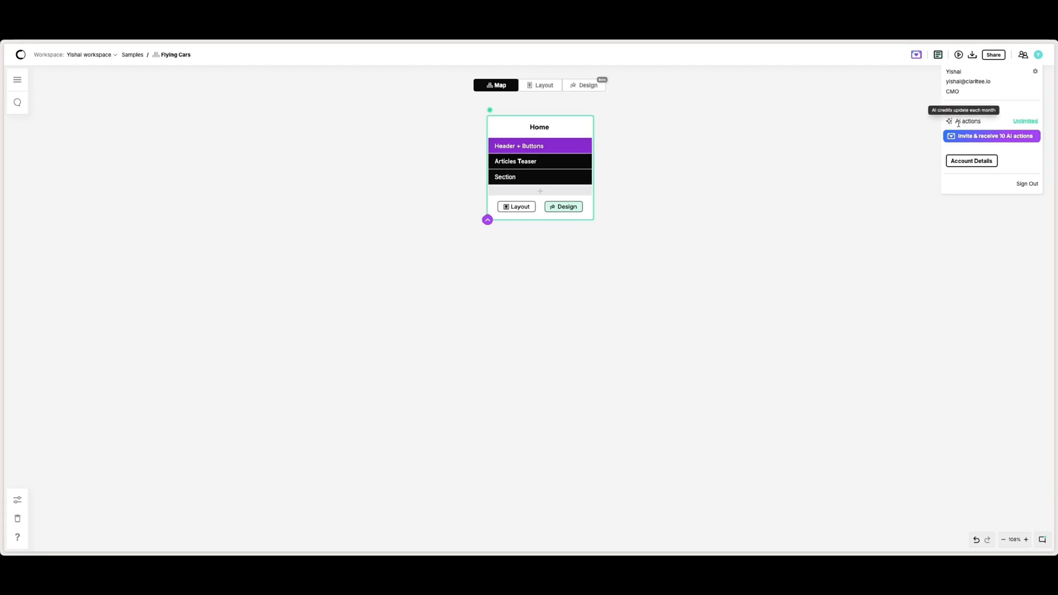
Step: Open the workspace members dialog, review invited members' roles and room access, and close it
{"action": "left_click", "coordinate": [1023, 55]}
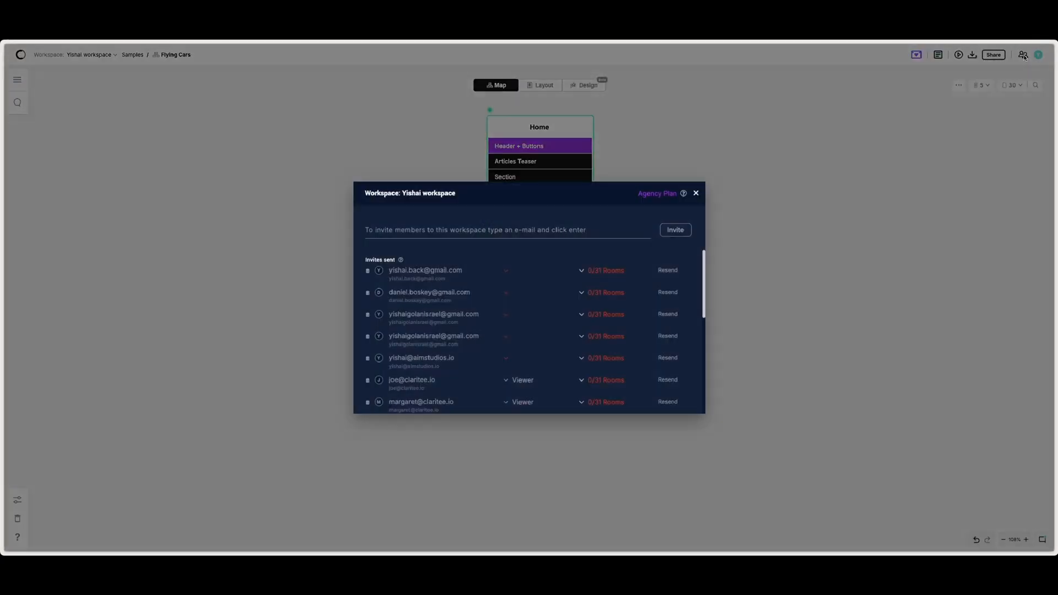
{"action": "scroll", "coordinate": [545, 347], "scroll_direction": "down", "scroll_amount": 2}
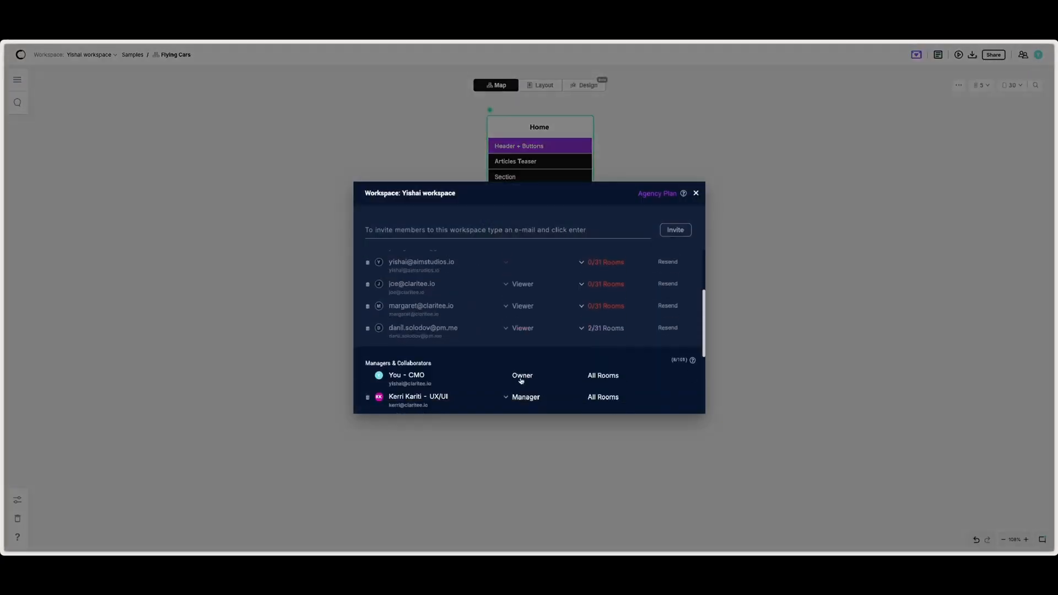
{"action": "left_click", "coordinate": [521, 306]}
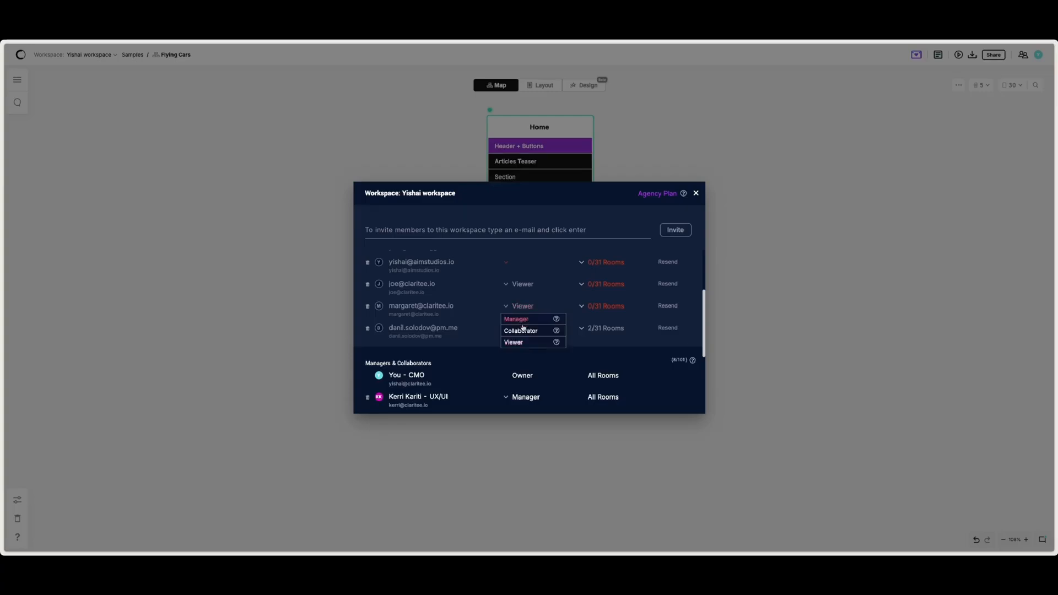
{"action": "left_click", "coordinate": [590, 307]}
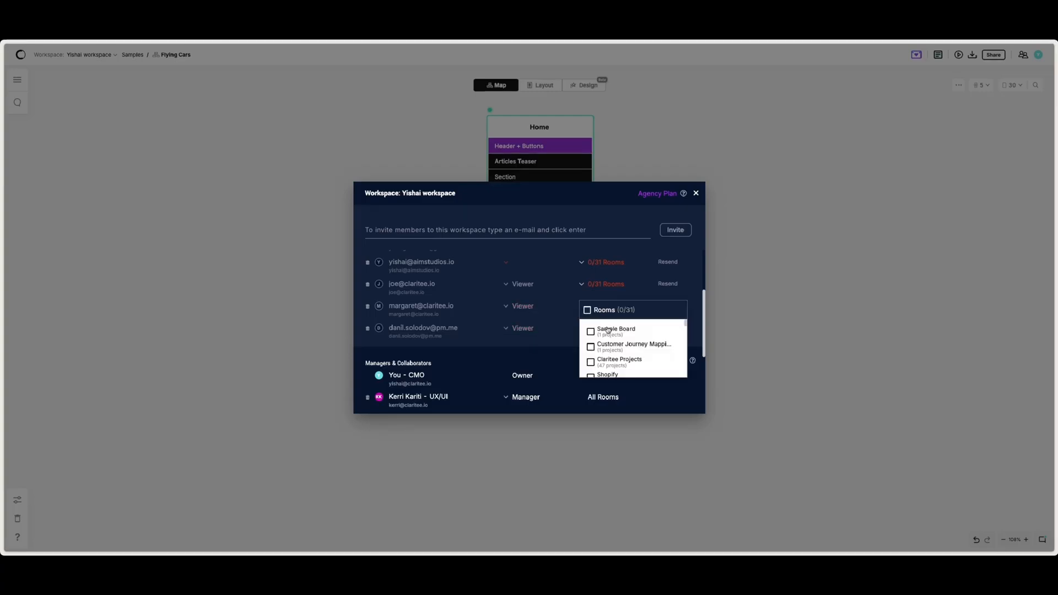
{"action": "left_click", "coordinate": [695, 193]}
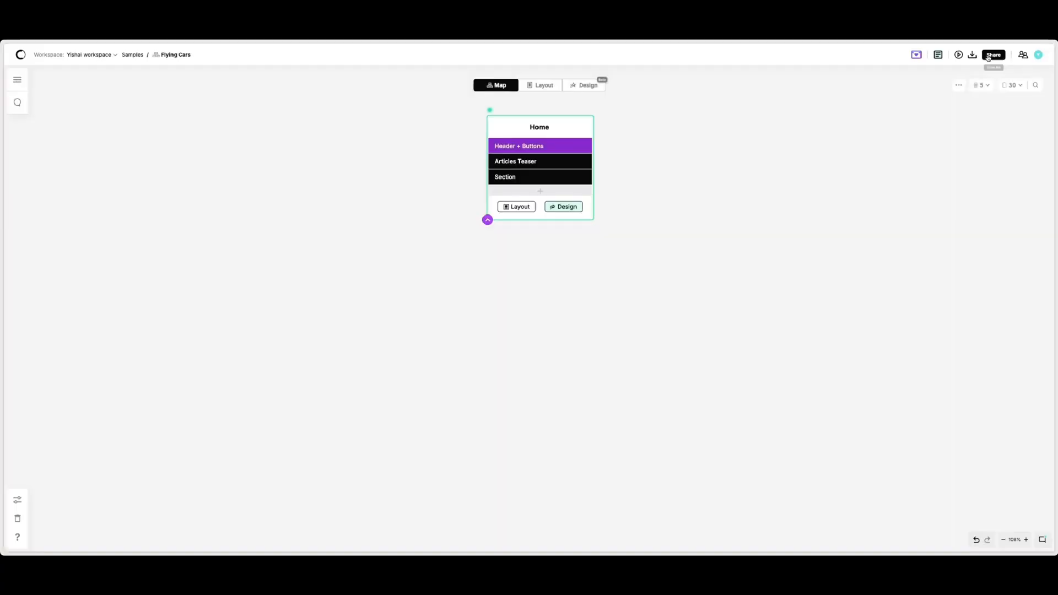
Step: Enable the project's share link
{"action": "left_click", "coordinate": [993, 54]}
{"action": "left_click", "coordinate": [956, 73]}
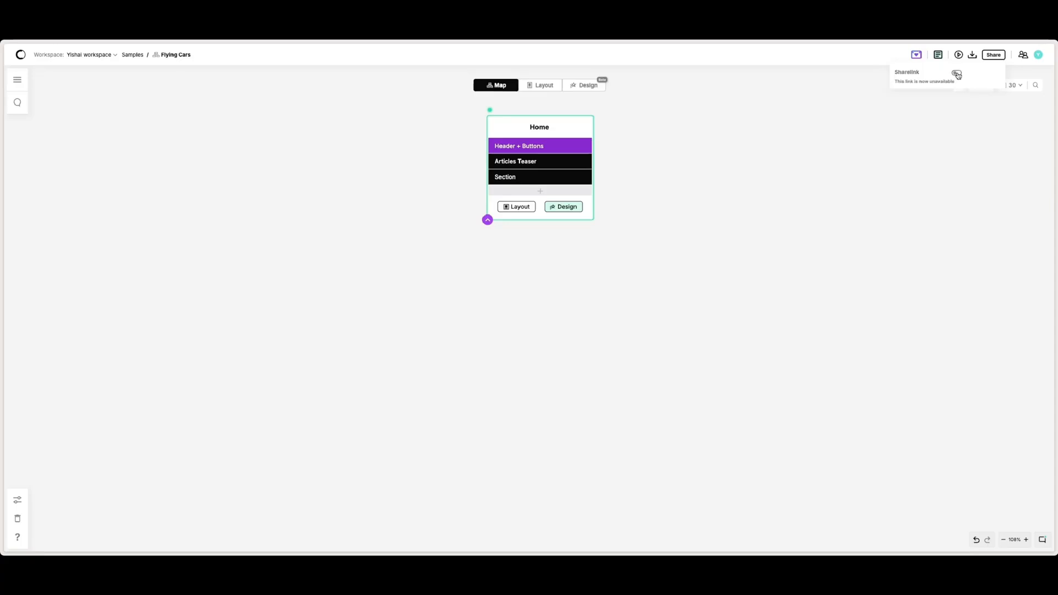
{"action": "left_click", "coordinate": [956, 73]}
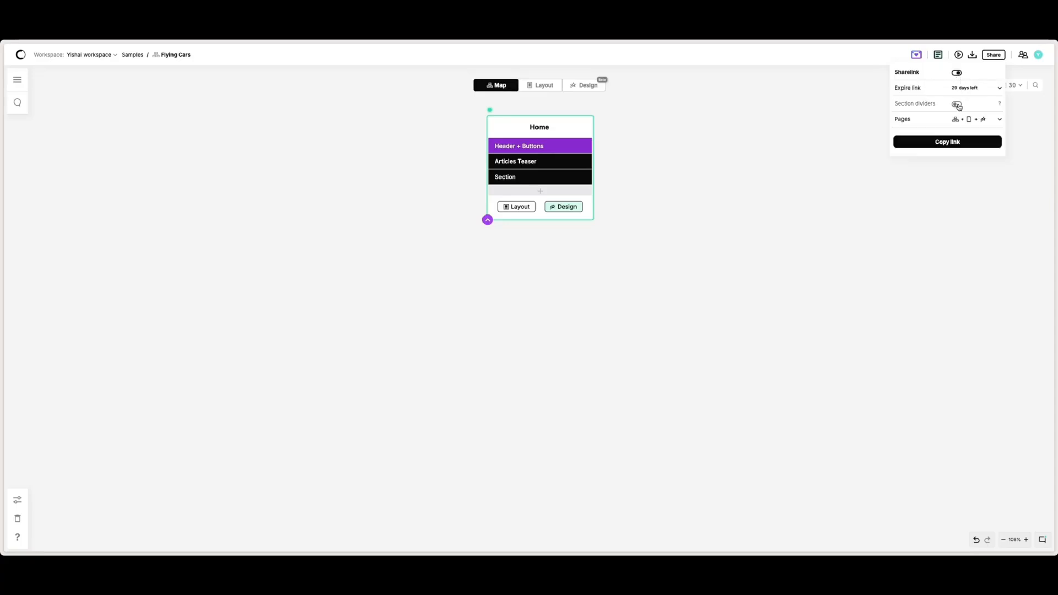
Step: Turn on section dividers for the share link, review the included pages, and copy the link
{"action": "left_click", "coordinate": [957, 105]}
{"action": "left_click", "coordinate": [973, 119]}
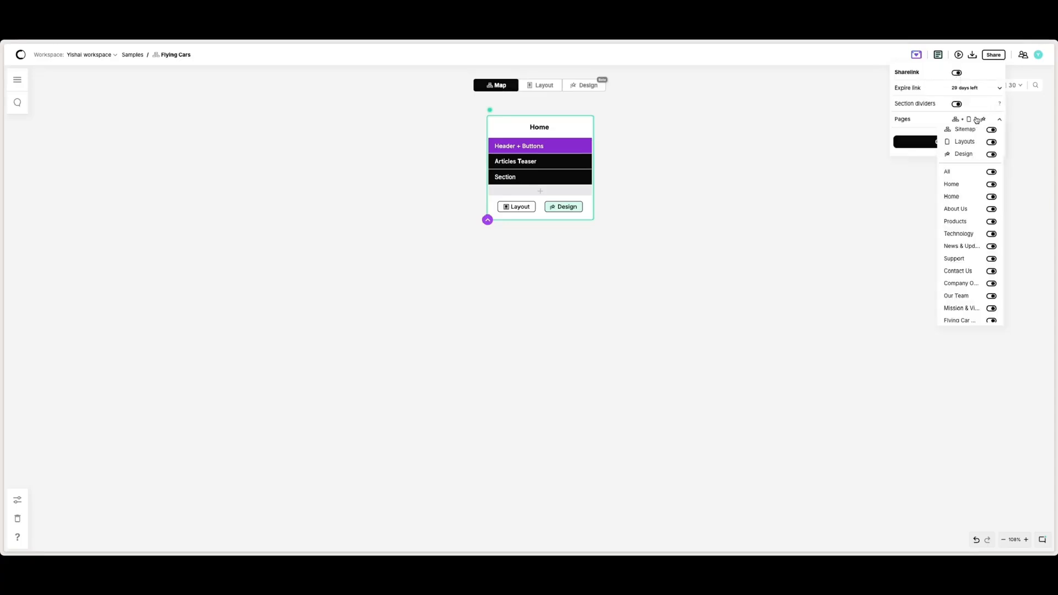
{"action": "scroll", "coordinate": [983, 213], "scroll_direction": "down", "scroll_amount": 5}
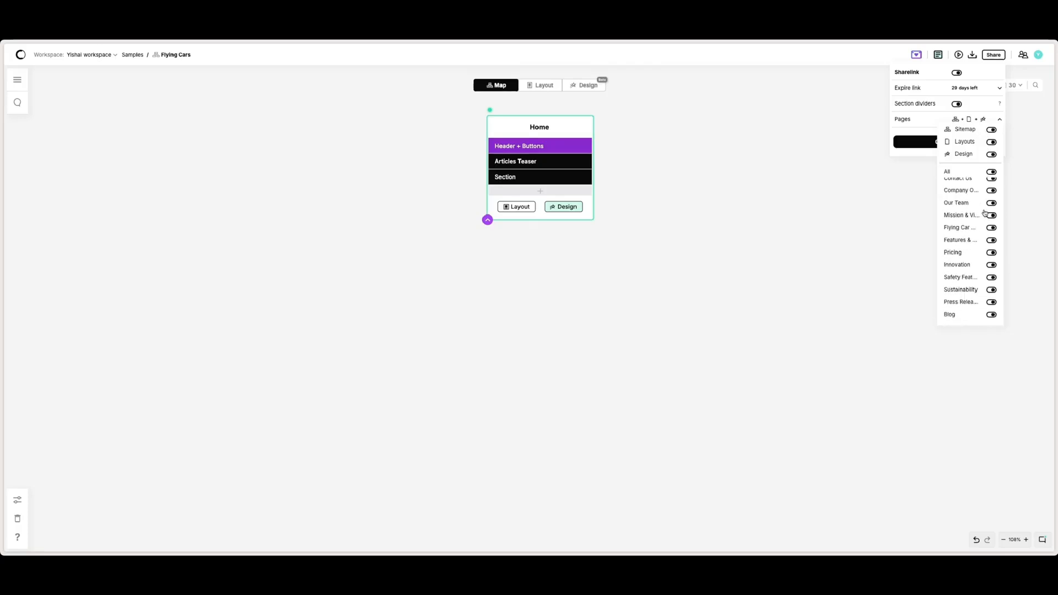
{"action": "left_click", "coordinate": [931, 126]}
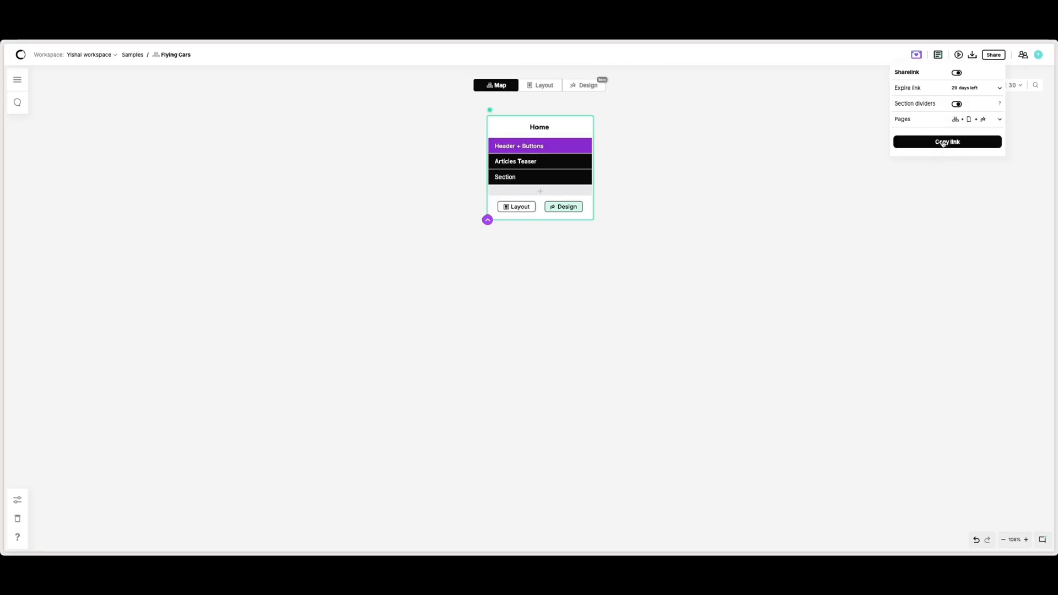
{"action": "left_click", "coordinate": [943, 142]}
Step: Open the project notes and close them
{"action": "left_click", "coordinate": [972, 55]}
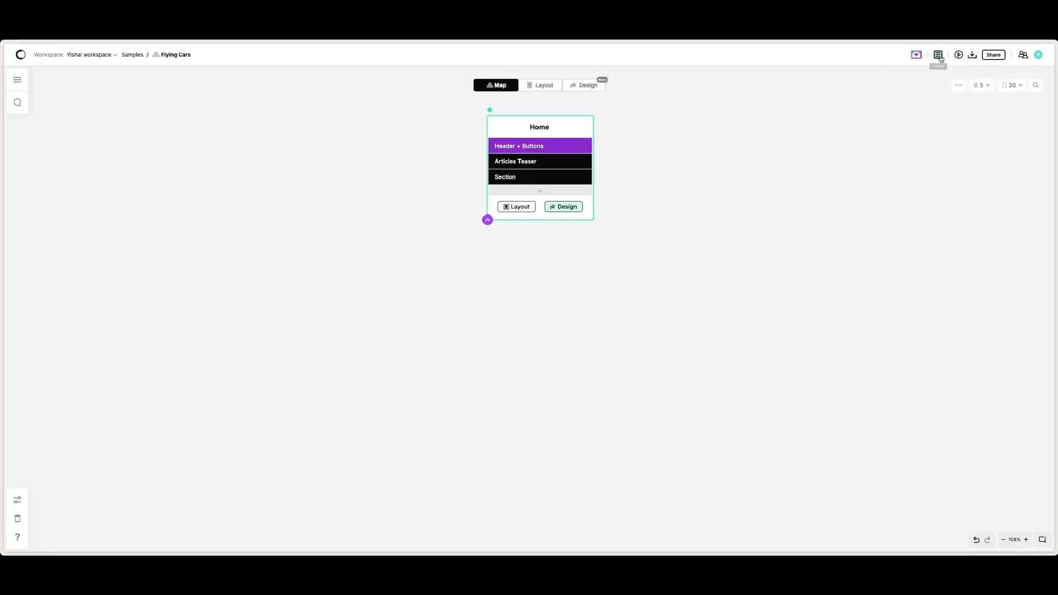
{"action": "left_click", "coordinate": [937, 55]}
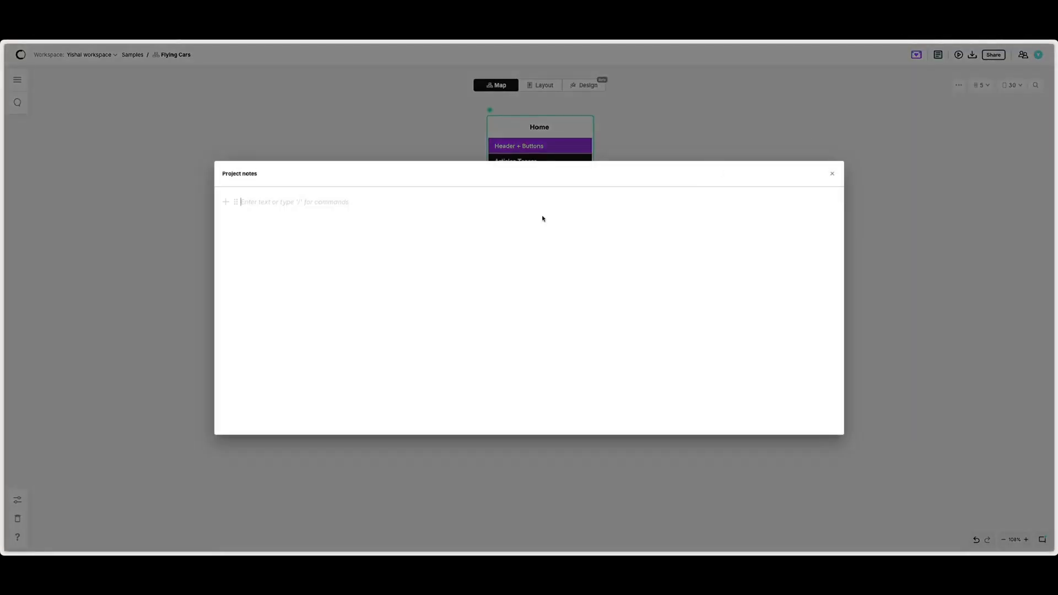
{"action": "left_click", "coordinate": [833, 175]}
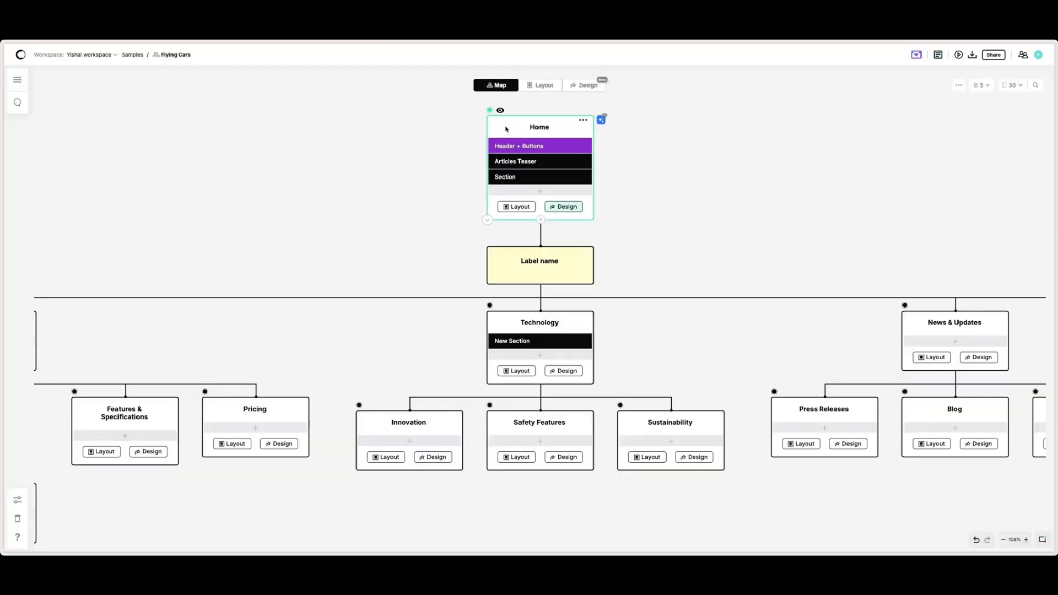
Step: Open the Home page's status menu to review the status options, then close it
{"action": "left_click", "coordinate": [489, 111]}
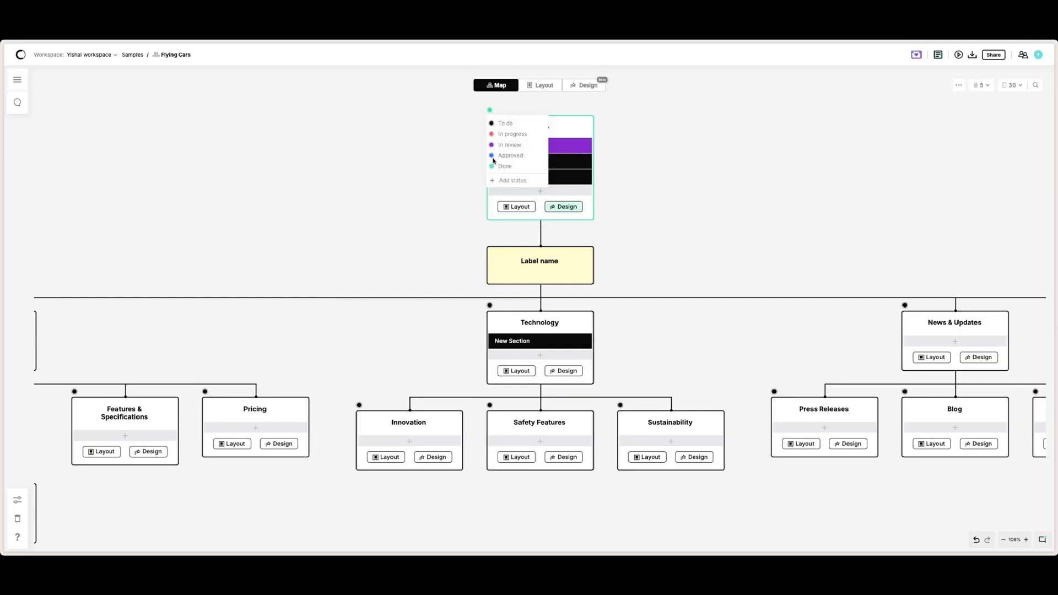
{"action": "left_click", "coordinate": [620, 163]}
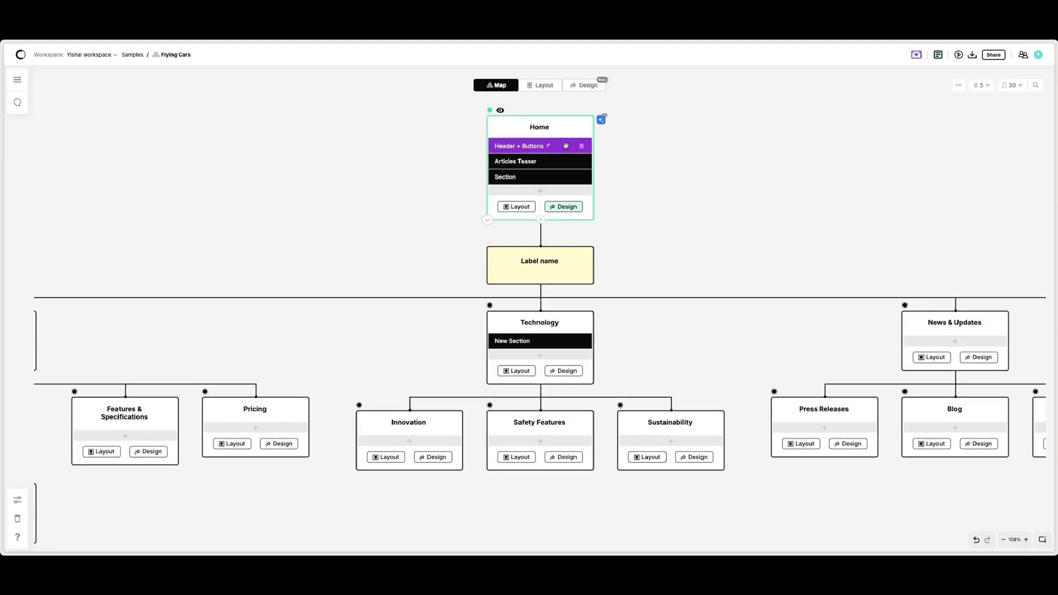
Step: Open the Header + Buttons section's description and status controls on the Home page, then collapse it
{"action": "left_click", "coordinate": [566, 145]}
{"action": "left_click", "coordinate": [496, 166]}
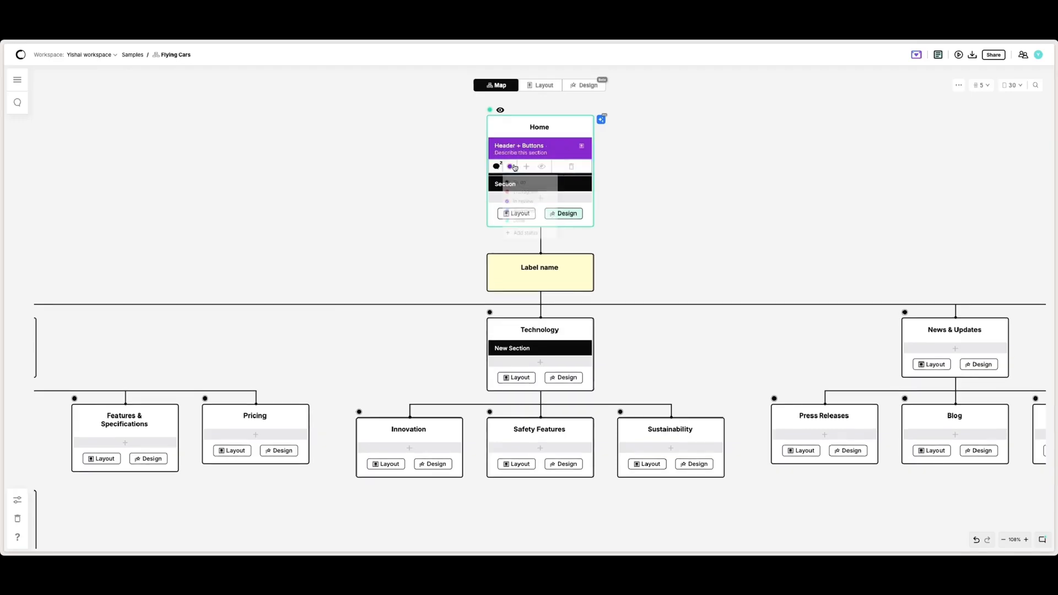
{"action": "left_click", "coordinate": [566, 143]}
{"action": "left_click", "coordinate": [568, 144]}
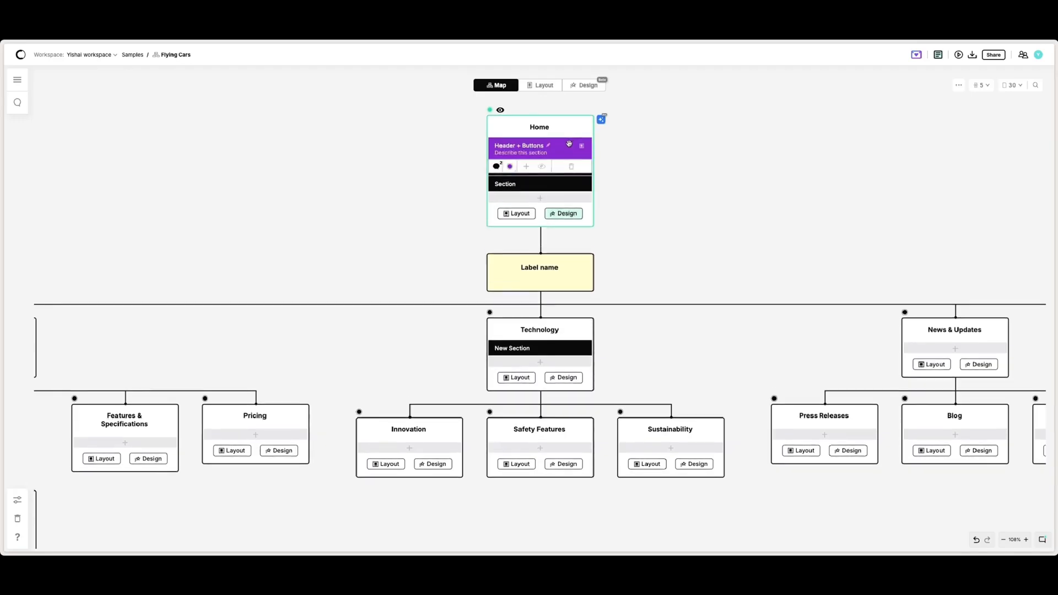
{"action": "left_click_drag", "start_coordinate": [568, 145], "coordinate": [568, 154]}
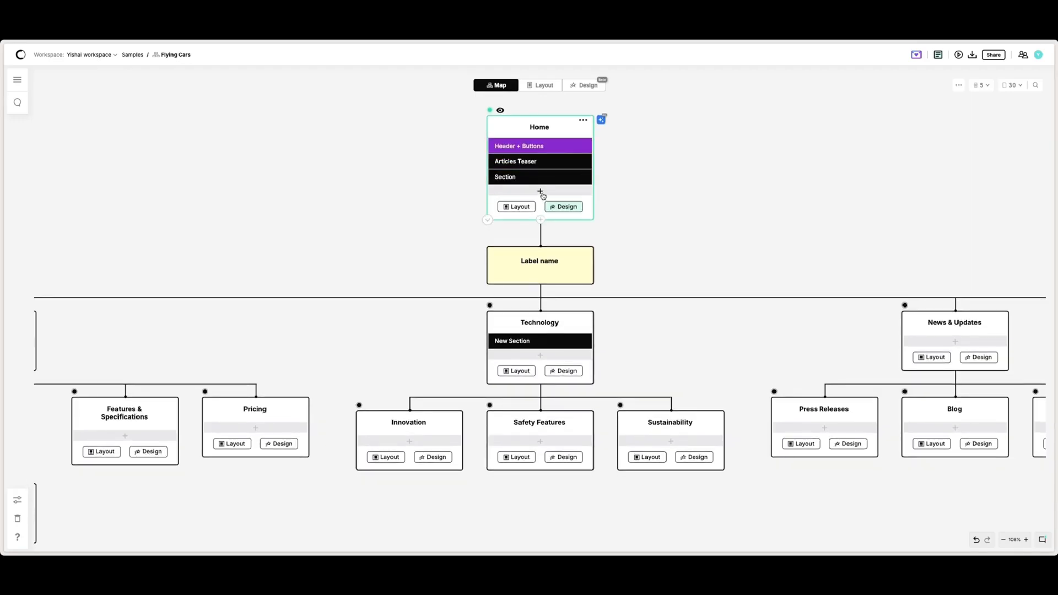
Step: Open the AI section generator for the Home page and close it
{"action": "left_click", "coordinate": [601, 119]}
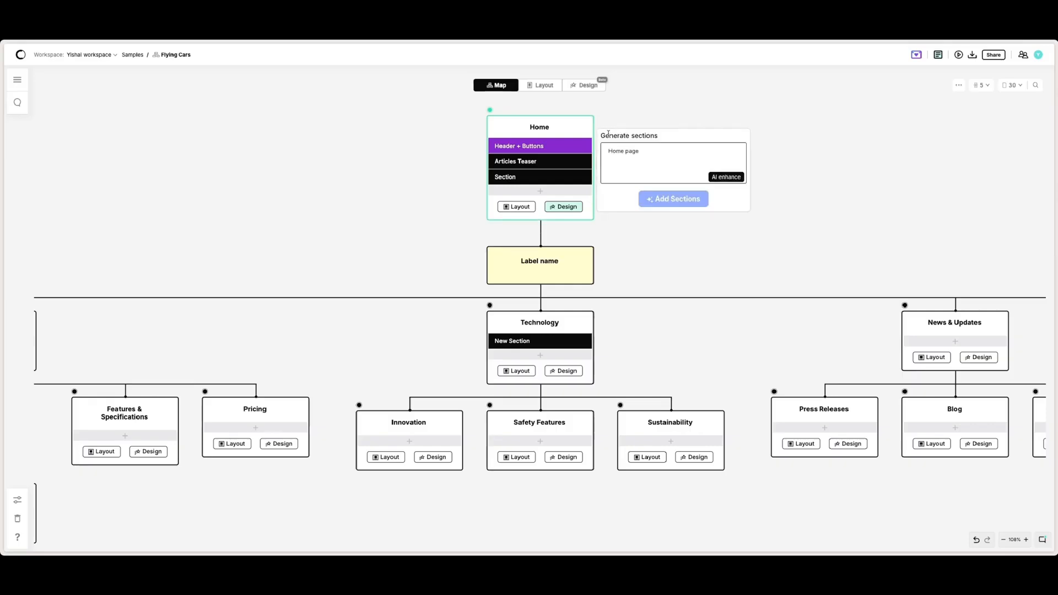
{"action": "left_click", "coordinate": [601, 119]}
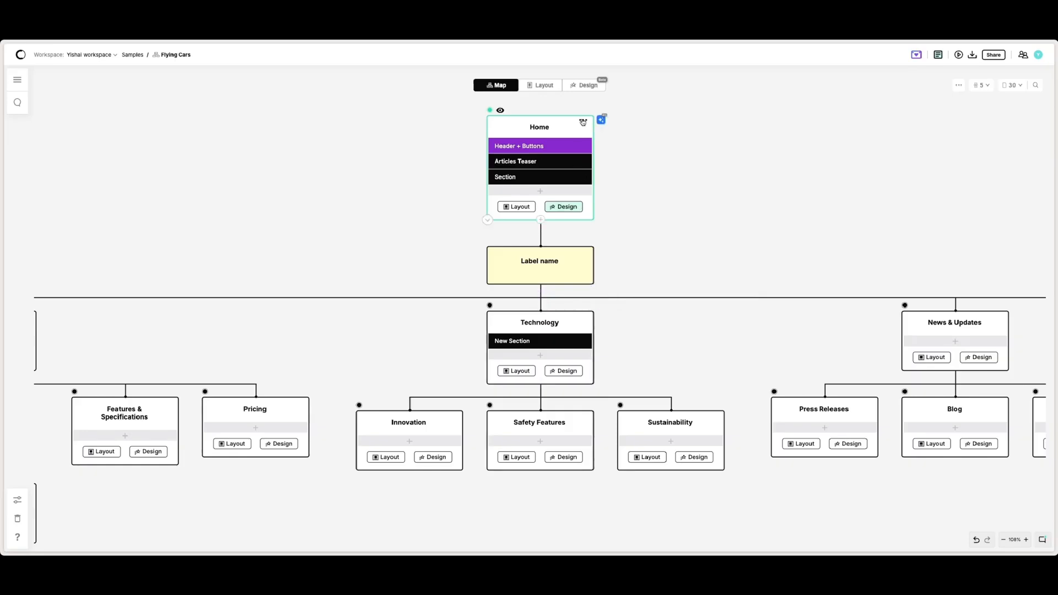
Step: Preview the Home page's design version and close the preview
{"action": "left_click", "coordinate": [582, 122]}
{"action": "left_click", "coordinate": [500, 111]}
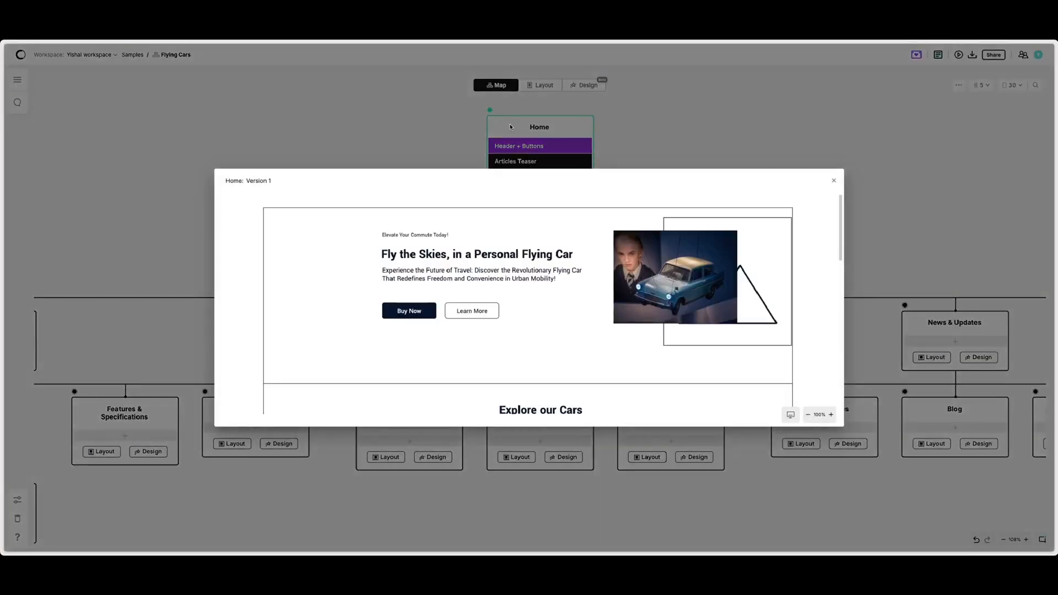
{"action": "left_click", "coordinate": [510, 127]}
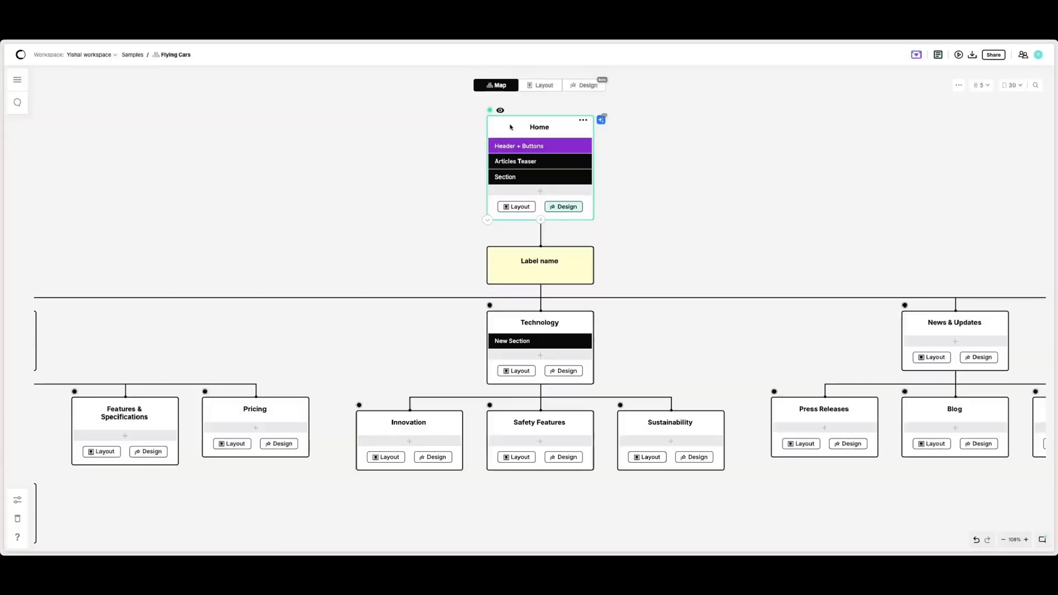
Step: Add a new section to the Home page and explore the Blank, AI, www and Label page options
{"action": "left_click", "coordinate": [539, 191]}
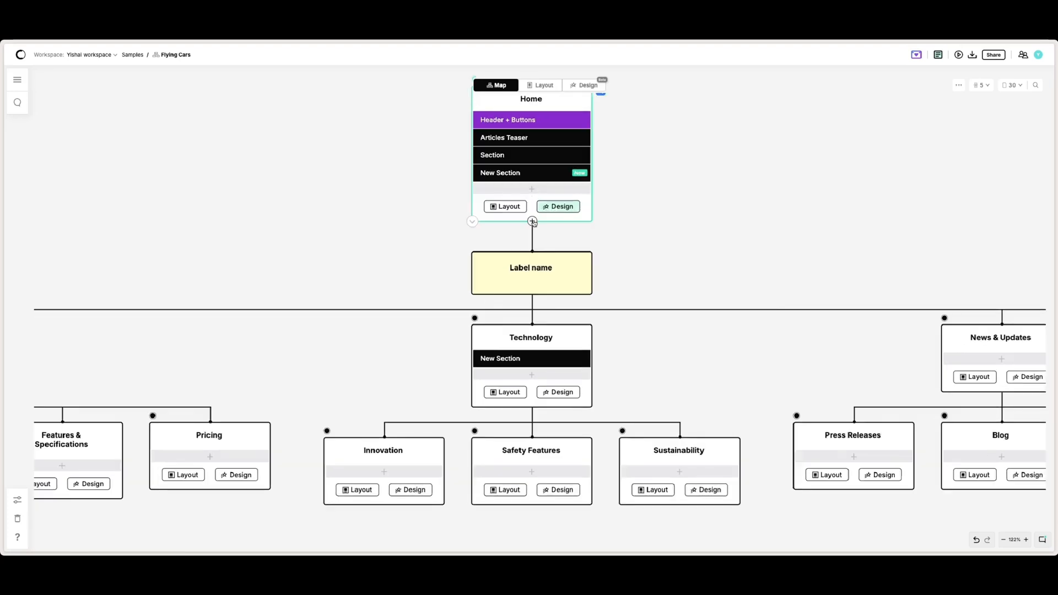
{"action": "left_click", "coordinate": [532, 221]}
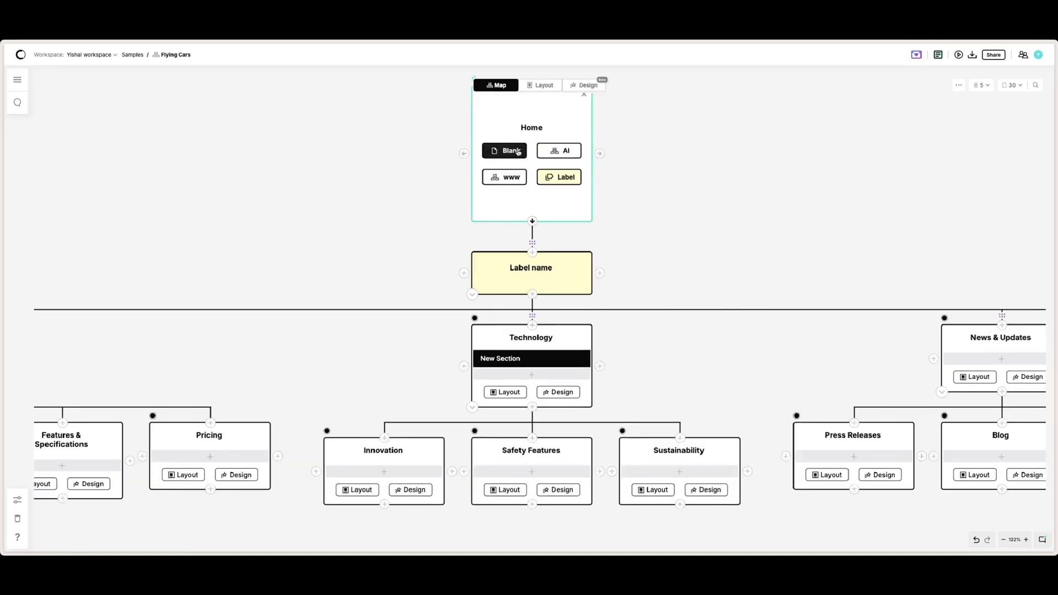
{"action": "left_click", "coordinate": [558, 178]}
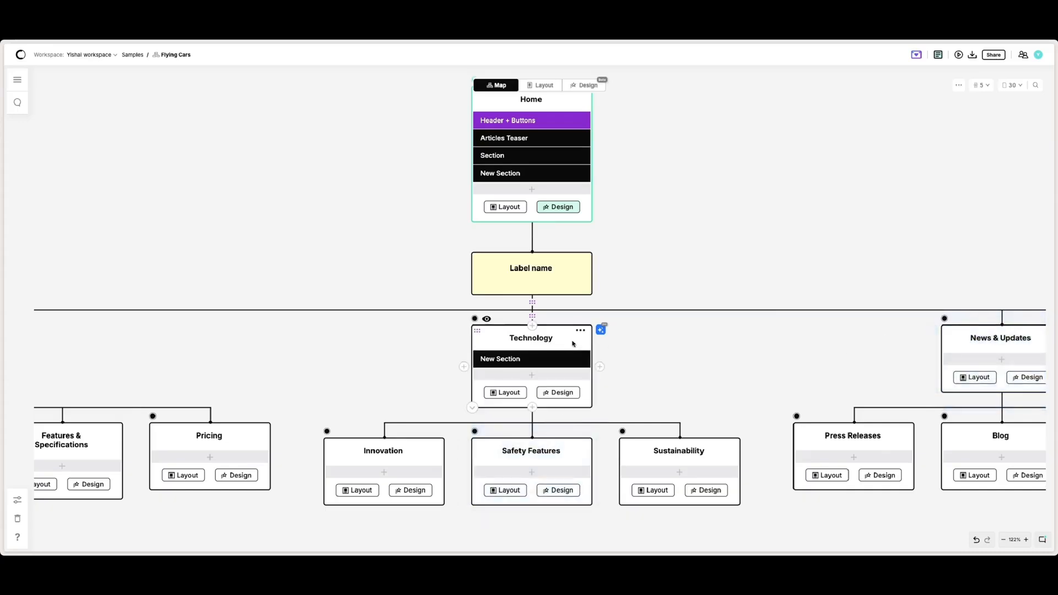
Step: Open the Home page in the Layout view and select the hero image
{"action": "left_click", "coordinate": [541, 86]}
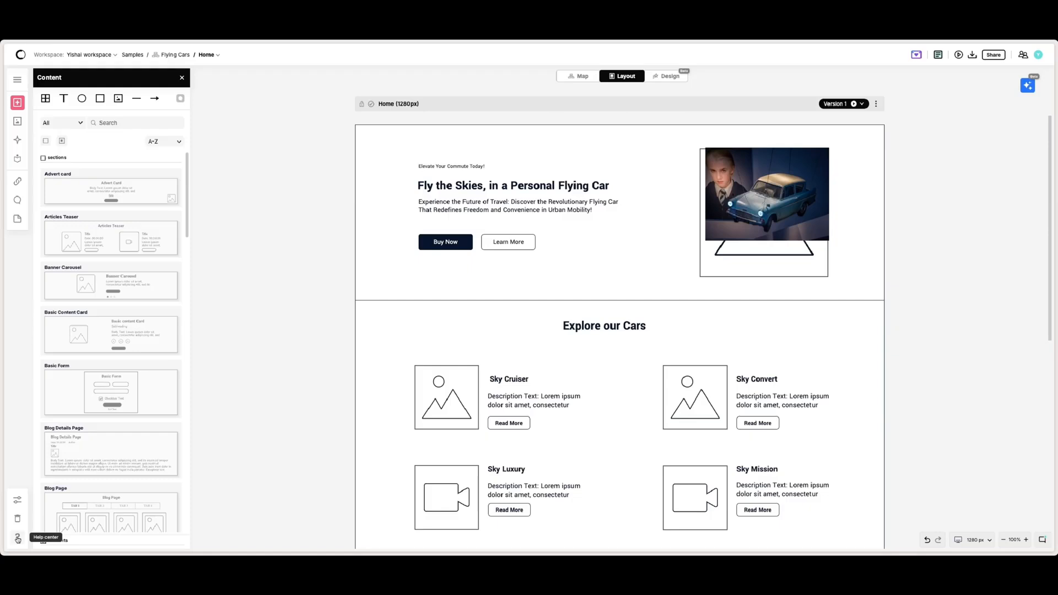
{"action": "left_click", "coordinate": [1044, 541]}
{"action": "left_click", "coordinate": [1033, 532]}
{"action": "left_click", "coordinate": [607, 206]}
{"action": "mouse_move", "coordinate": [601, 199]}
{"action": "left_mouse_down"}
{"action": "mouse_move", "coordinate": [622, 214]}
{"action": "mouse_move", "coordinate": [587, 202]}
{"action": "mouse_move", "coordinate": [602, 198]}
{"action": "left_mouse_up"}
{"action": "left_click_drag", "start_coordinate": [742, 186], "coordinate": [753, 196]}
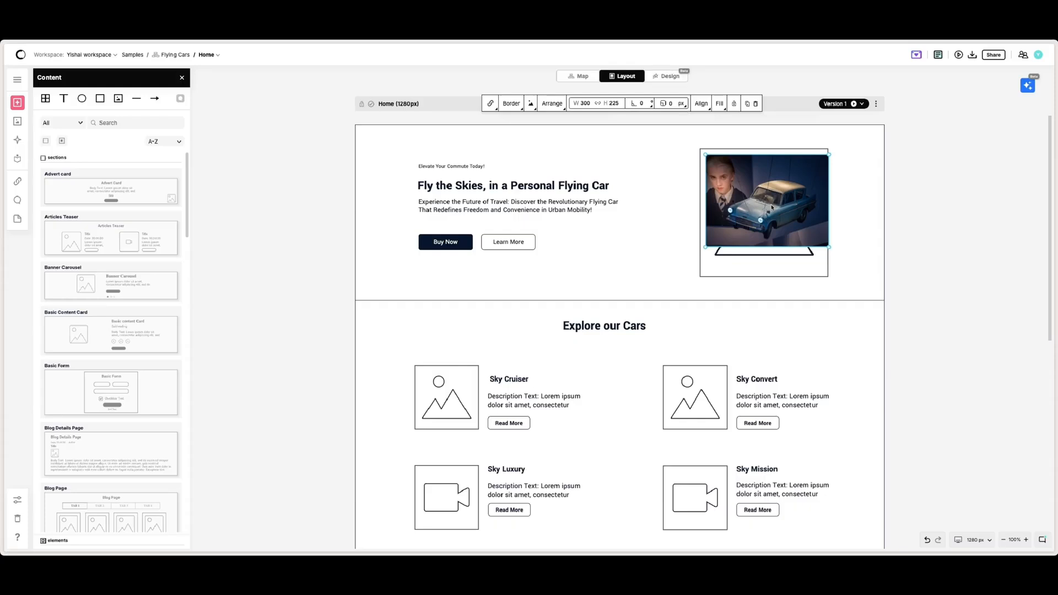
{"action": "left_click", "coordinate": [572, 191]}
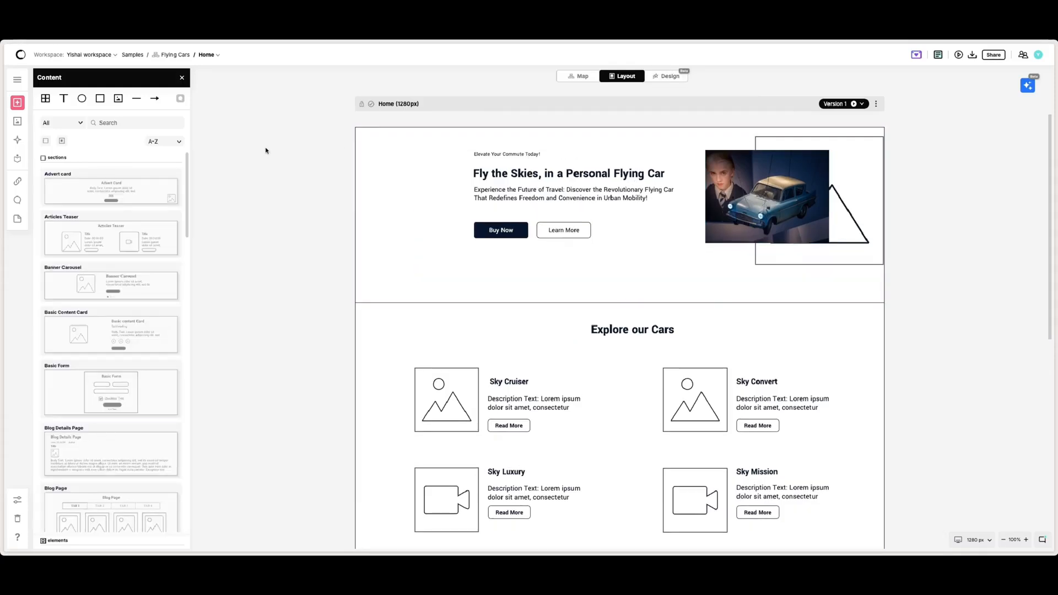
Step: Review the page comments in the Conversations panel and open a comment pin on the hero section
{"action": "left_click", "coordinate": [17, 201]}
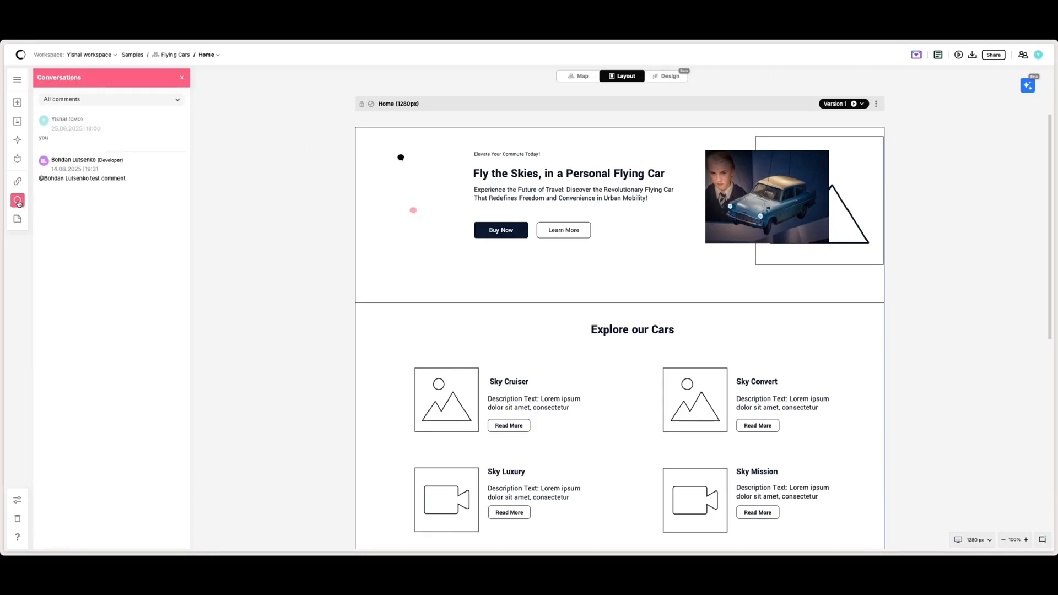
{"action": "left_click", "coordinate": [185, 78]}
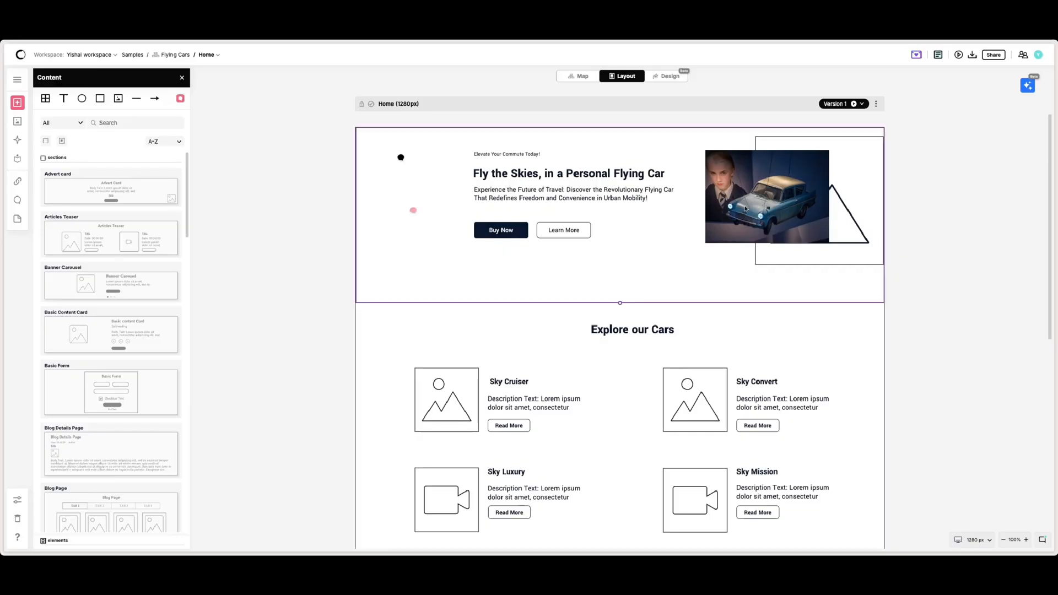
{"action": "left_click", "coordinate": [413, 213]}
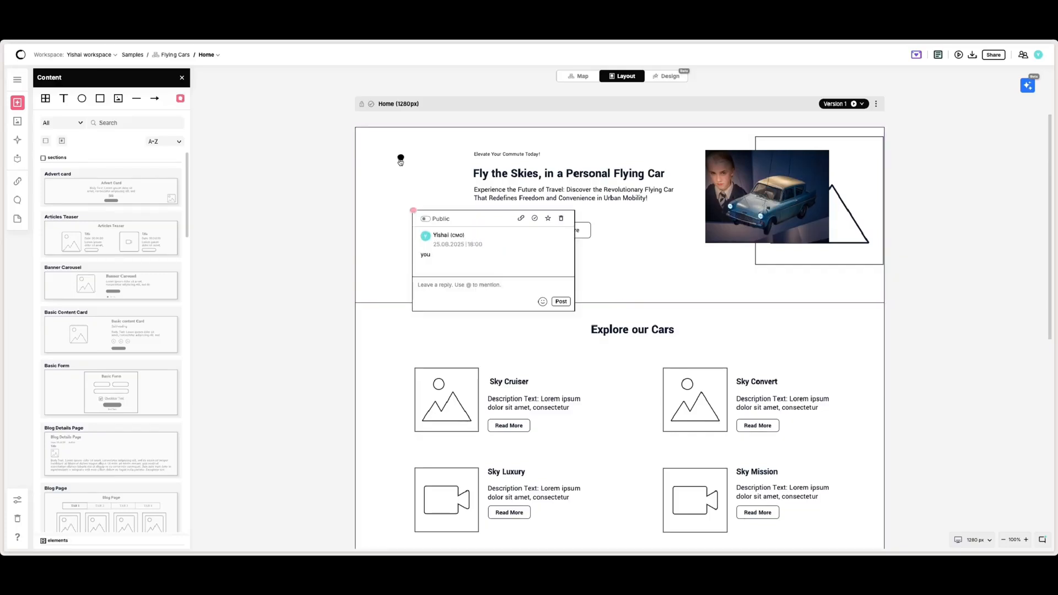
{"action": "left_click", "coordinate": [181, 99]}
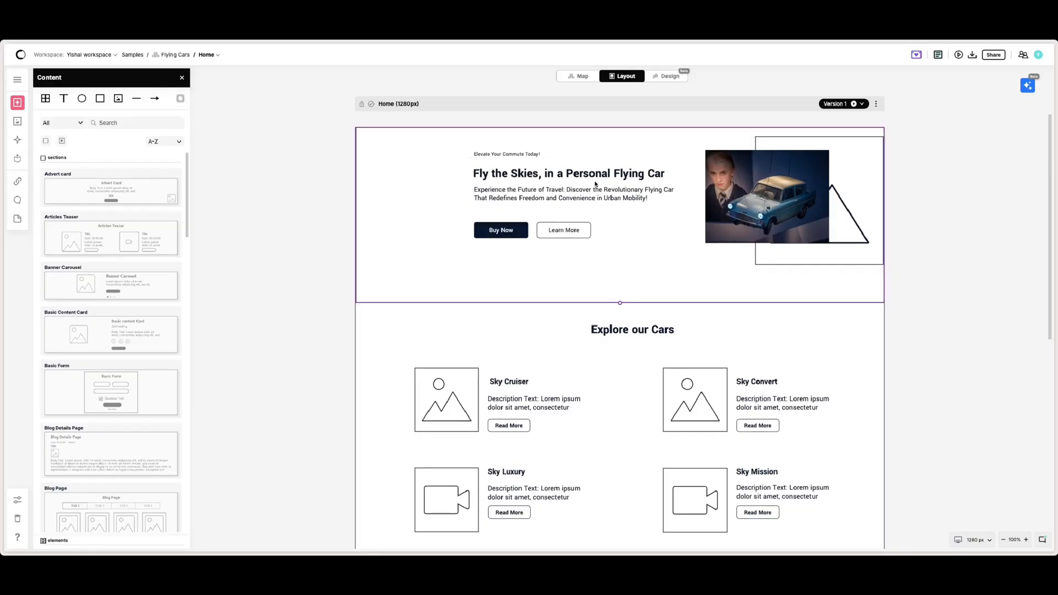
Step: Select the hero group, then enter text editing on the Explore our Cars heading
{"action": "left_click", "coordinate": [500, 171]}
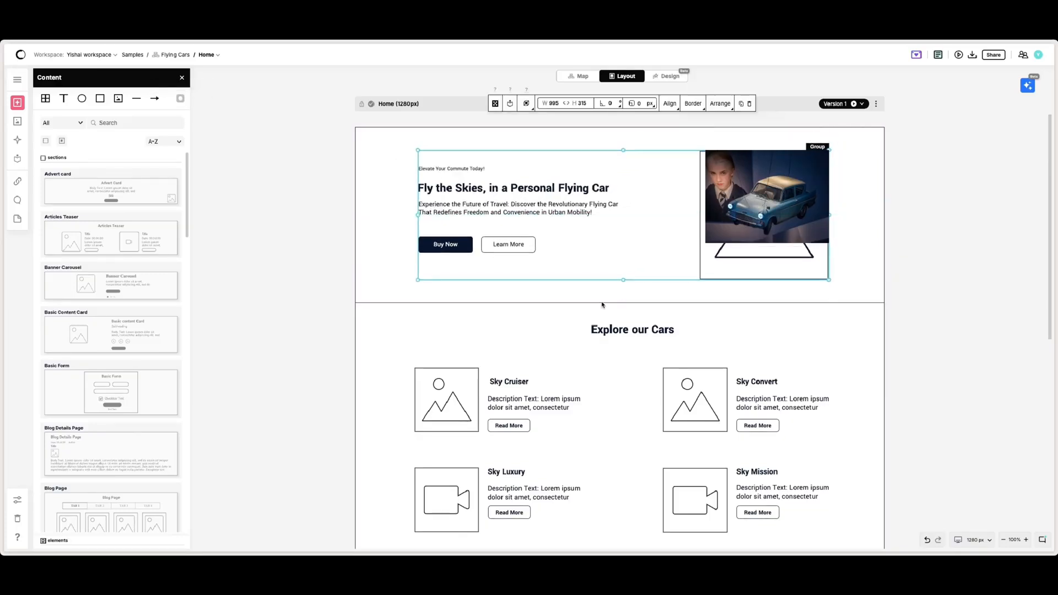
{"action": "left_click", "coordinate": [634, 331]}
{"action": "left_click_drag", "start_coordinate": [636, 331], "coordinate": [609, 330]}
{"action": "double_click", "coordinate": [609, 329]}
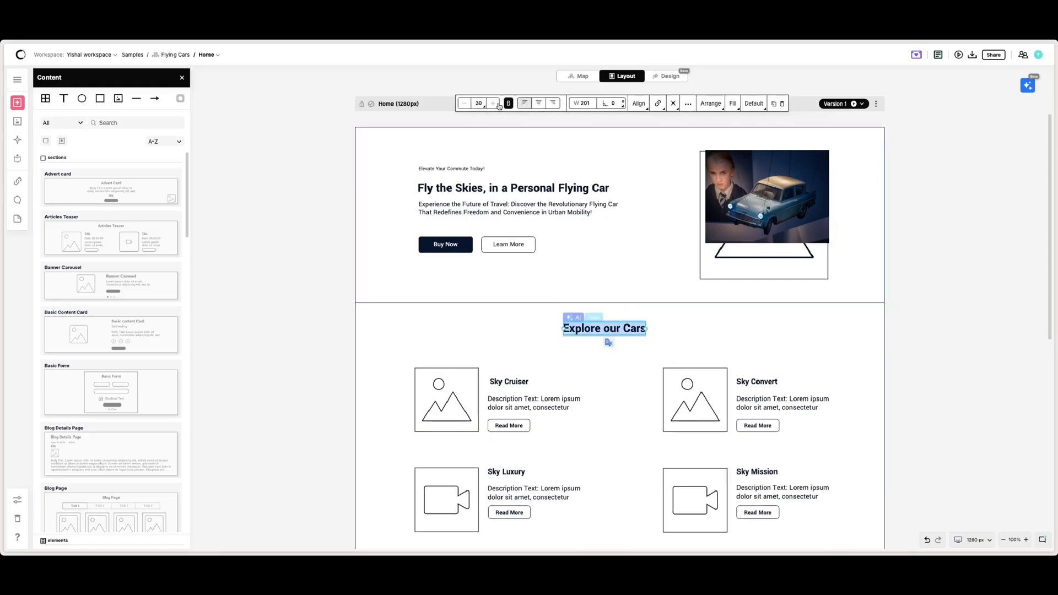
Step: Open the link options for the hero image to review the linkable pages, then close them
{"action": "left_click", "coordinate": [710, 181]}
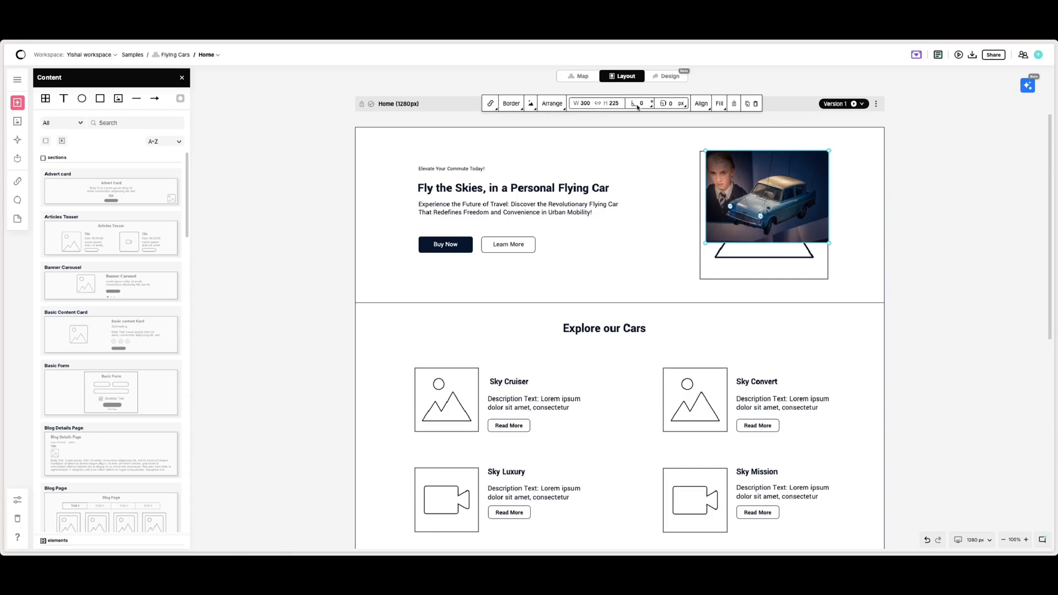
{"action": "left_click", "coordinate": [493, 108]}
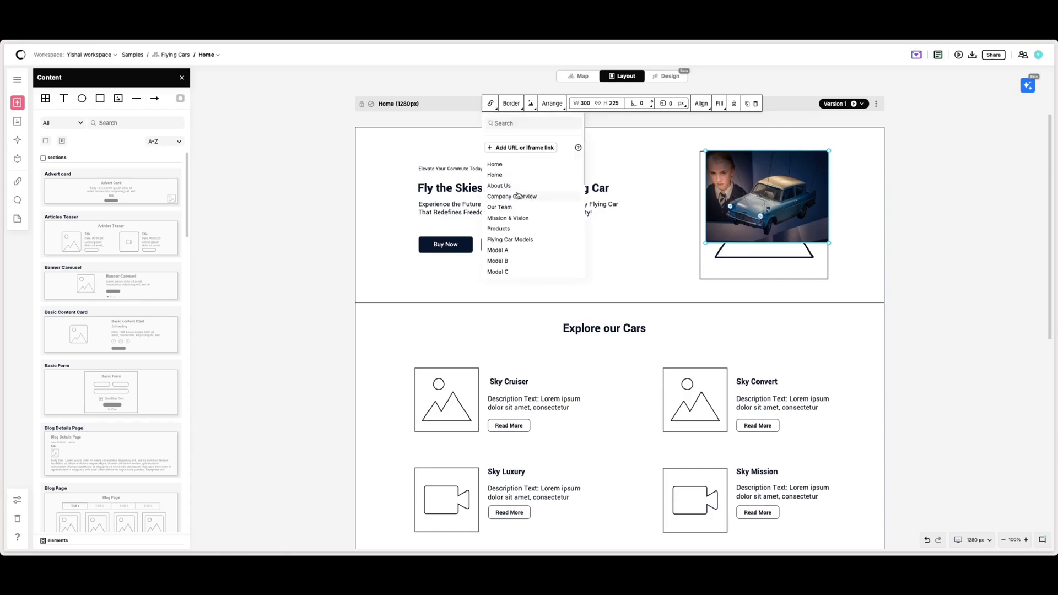
{"action": "left_click", "coordinate": [631, 164]}
{"action": "left_click", "coordinate": [770, 162]}
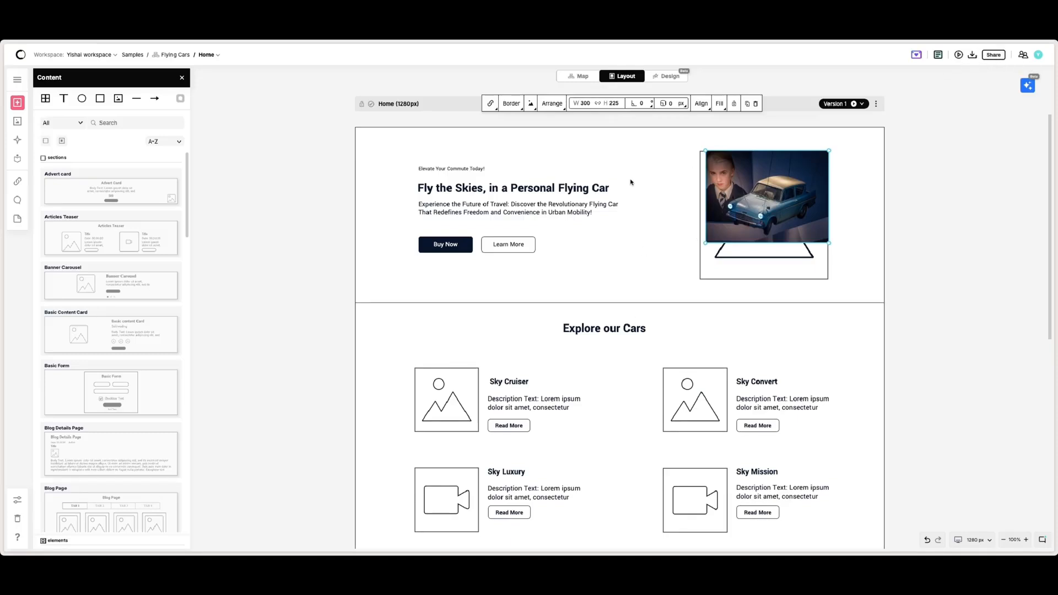
Step: Select the Explore our Cars and hero sections to examine their section toolbars
{"action": "left_click", "coordinate": [654, 311]}
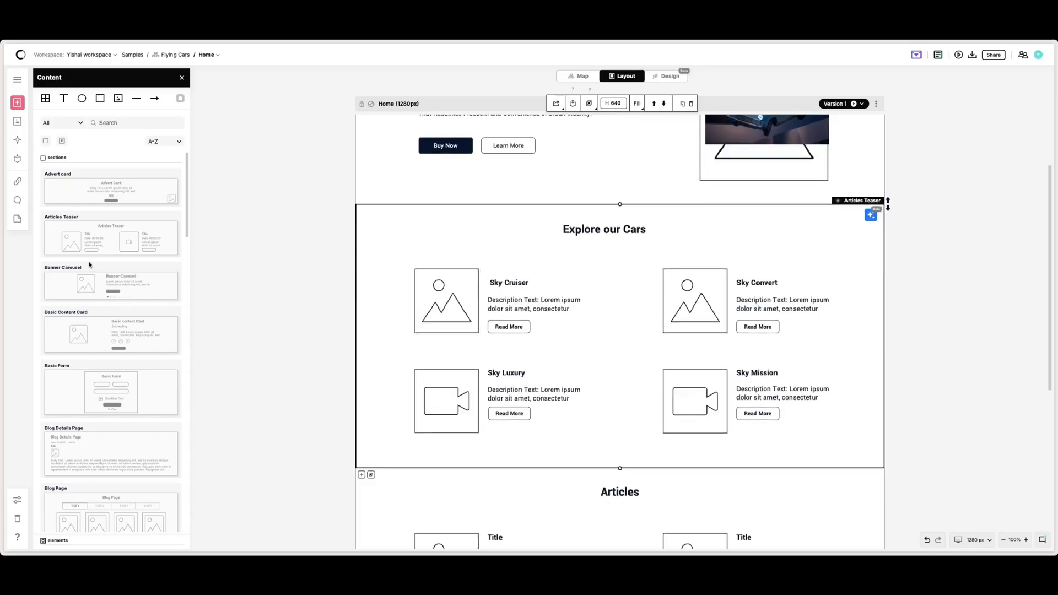
{"action": "left_click_drag", "start_coordinate": [111, 330], "coordinate": [95, 282]}
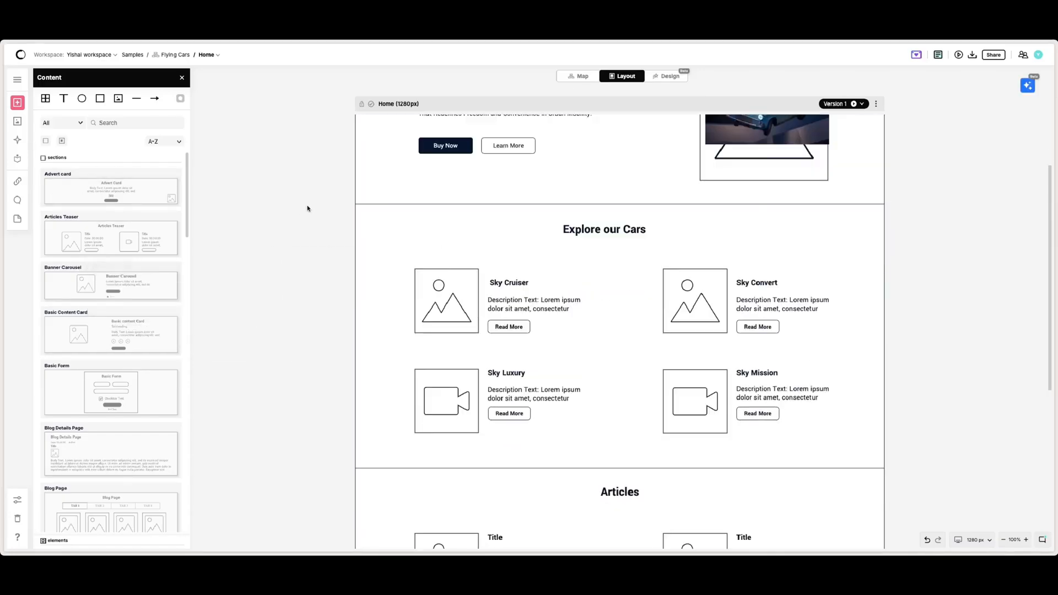
{"action": "left_click", "coordinate": [389, 198]}
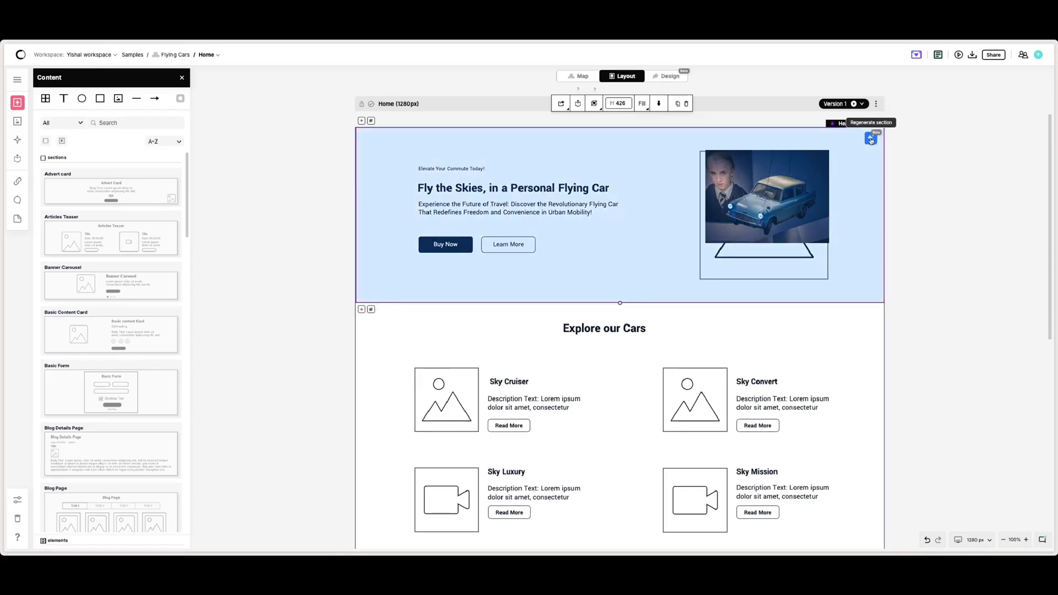
{"action": "left_click", "coordinate": [939, 191]}
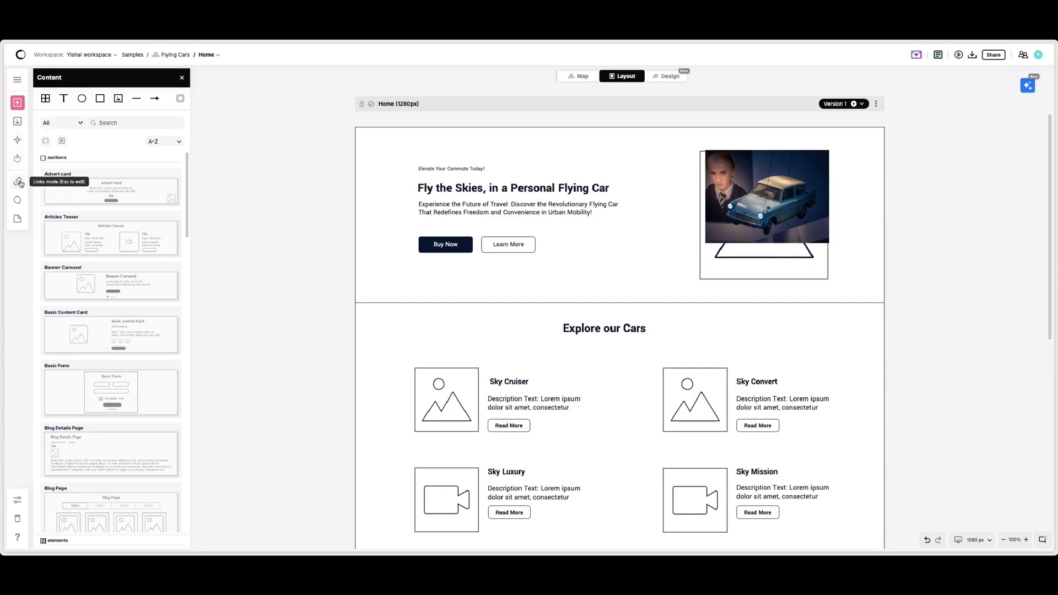
Step: Select the Explore our Cars section and save it to My Library
{"action": "left_click", "coordinate": [461, 190]}
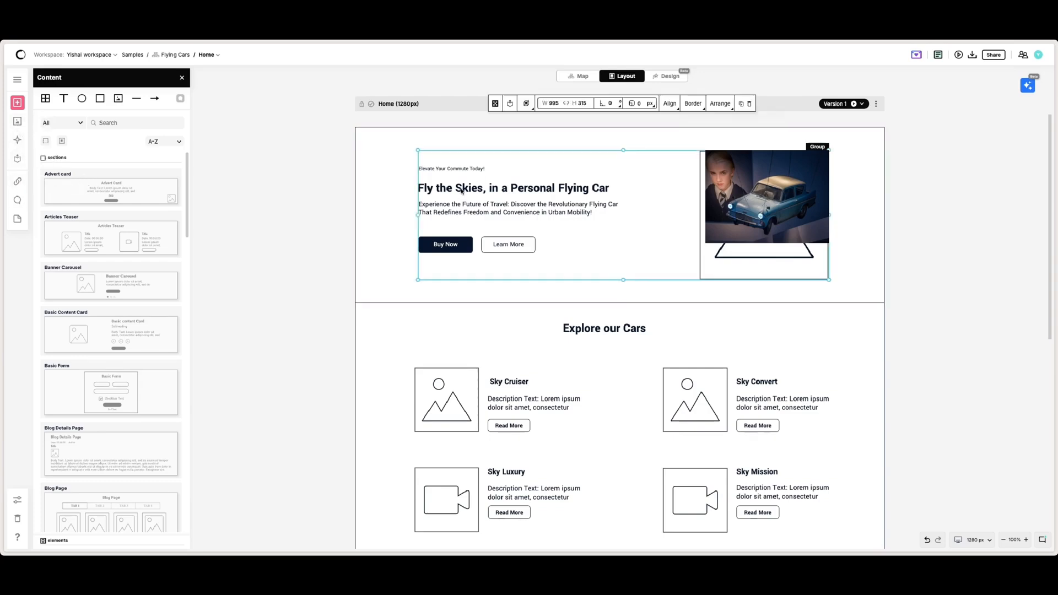
{"action": "left_click", "coordinate": [510, 382]}
{"action": "left_click", "coordinate": [430, 328]}
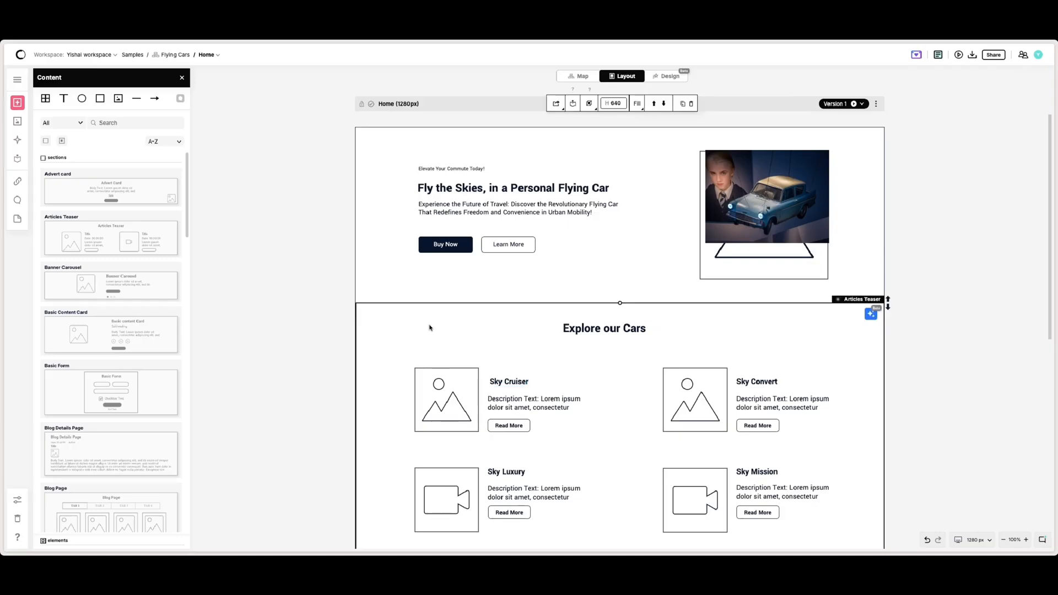
{"action": "left_click", "coordinate": [573, 105]}
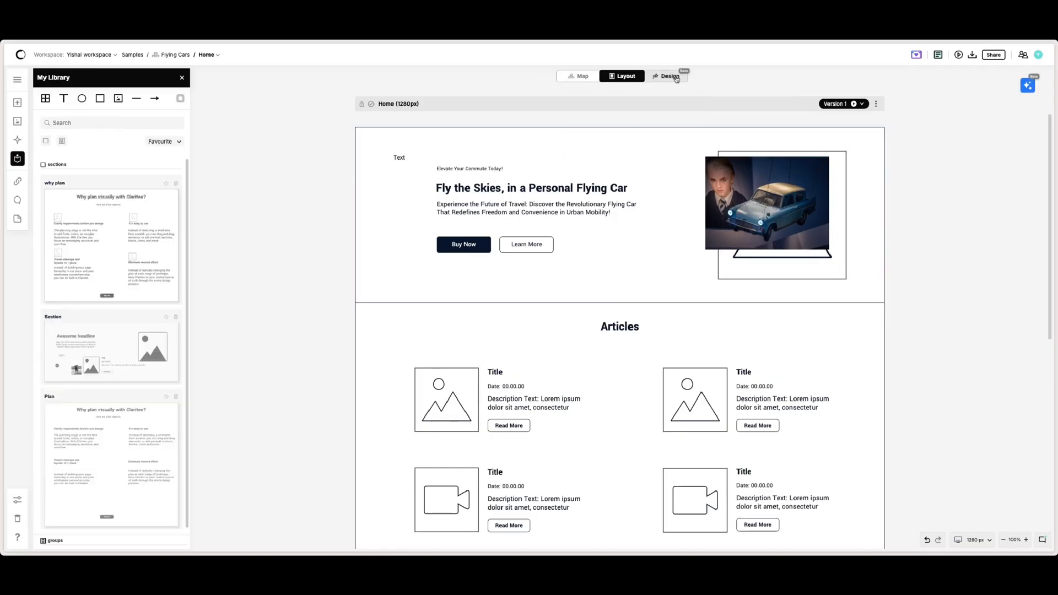
Step: Switch to the Design view and set the background colour to #62958D in the design settings
{"action": "left_click", "coordinate": [676, 77]}
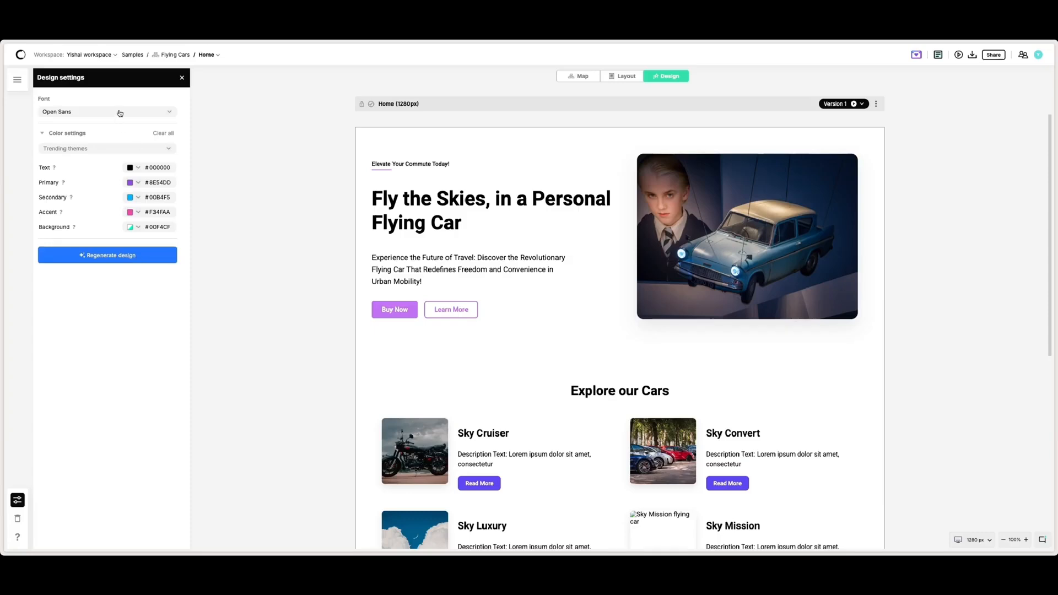
{"action": "left_click", "coordinate": [130, 168]}
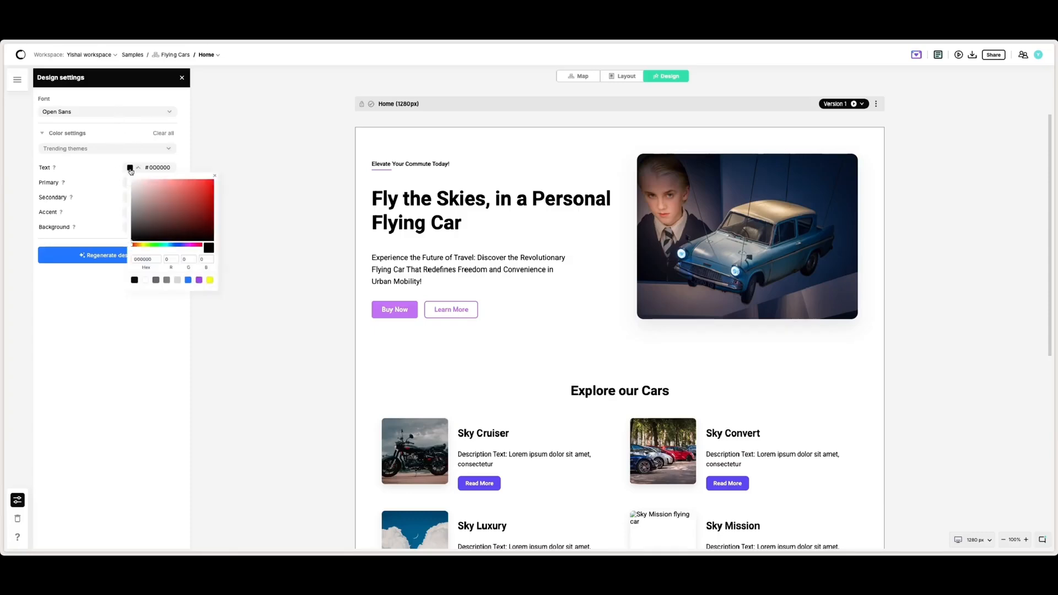
{"action": "left_click", "coordinate": [123, 167]}
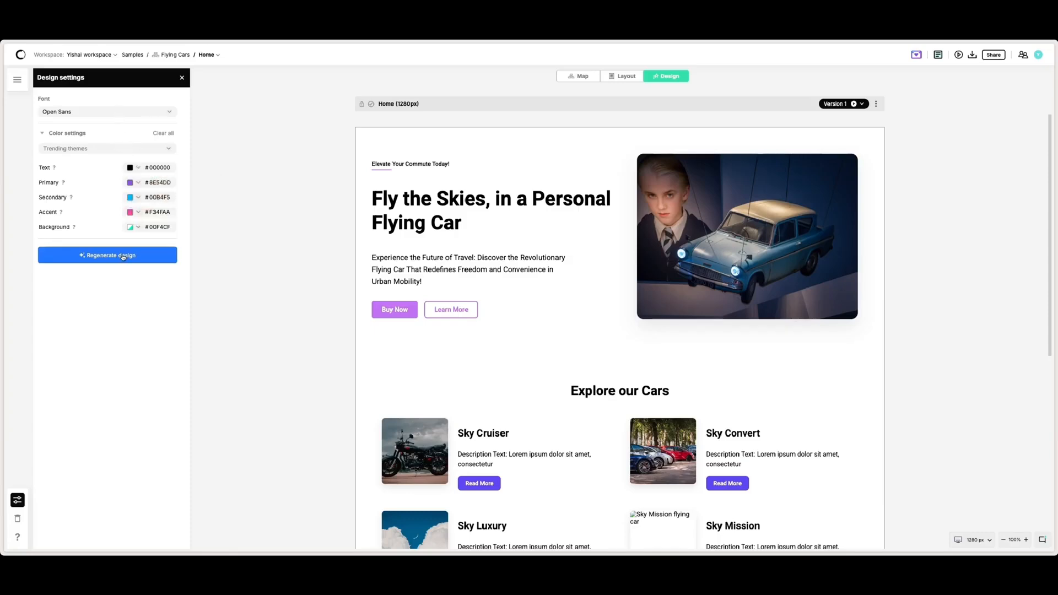
{"action": "left_click", "coordinate": [138, 227]}
{"action": "left_click", "coordinate": [158, 263]}
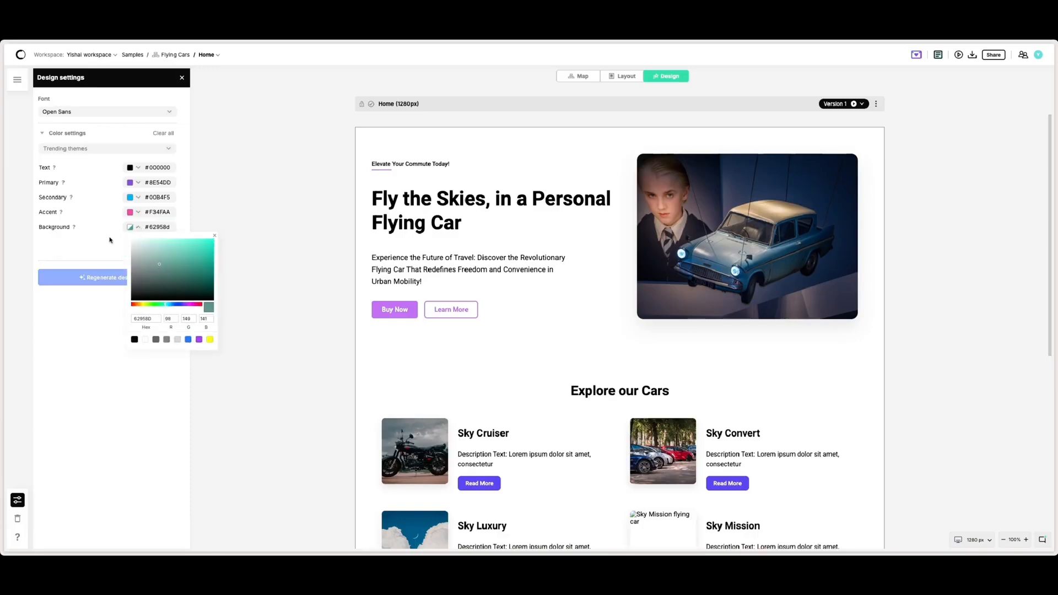
{"action": "left_click", "coordinate": [161, 250]}
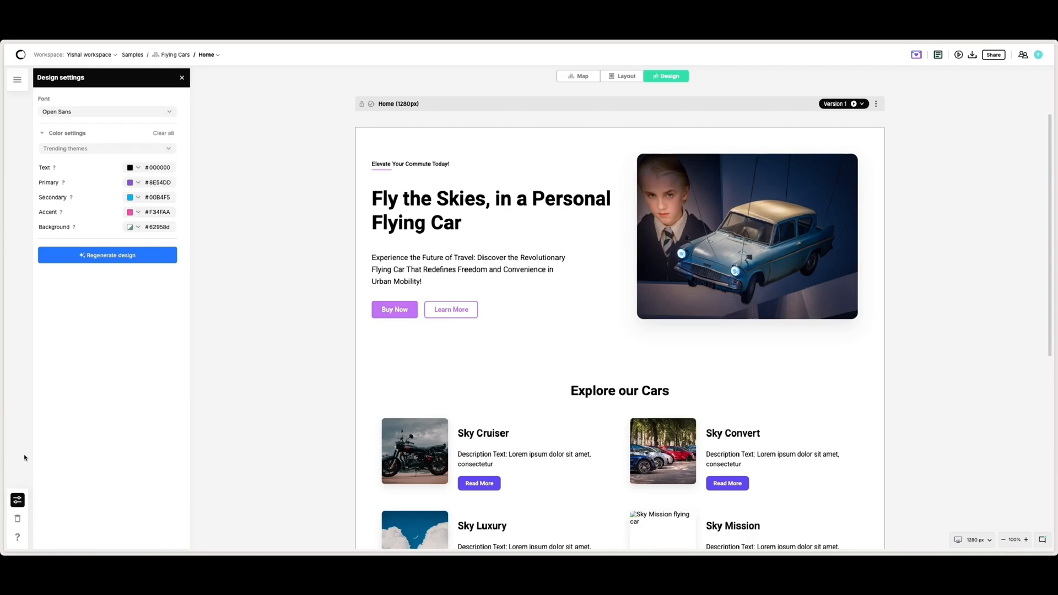
Step: Open the help resources
{"action": "left_click", "coordinate": [18, 537]}
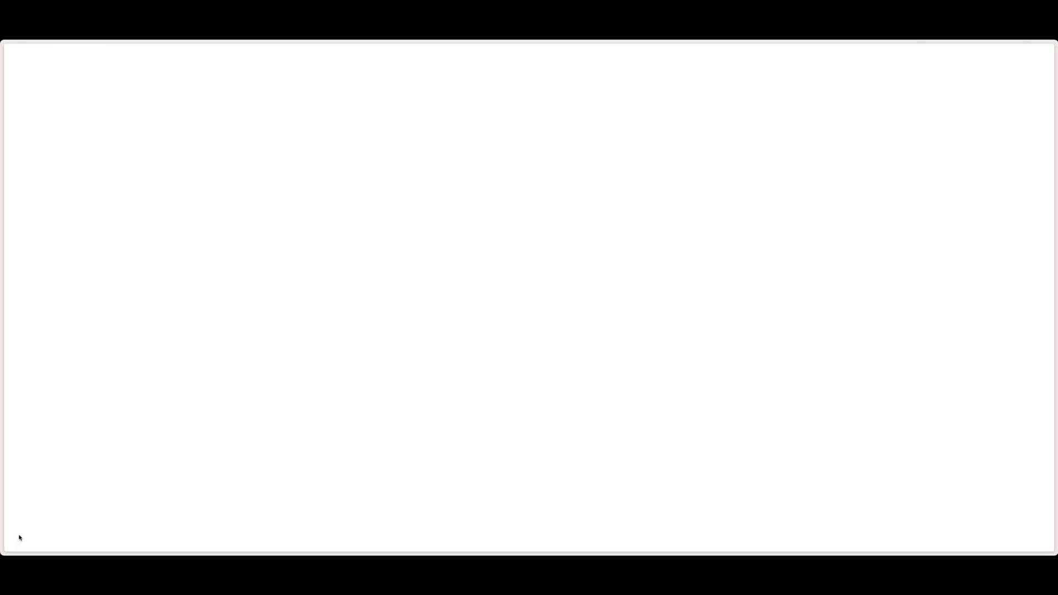